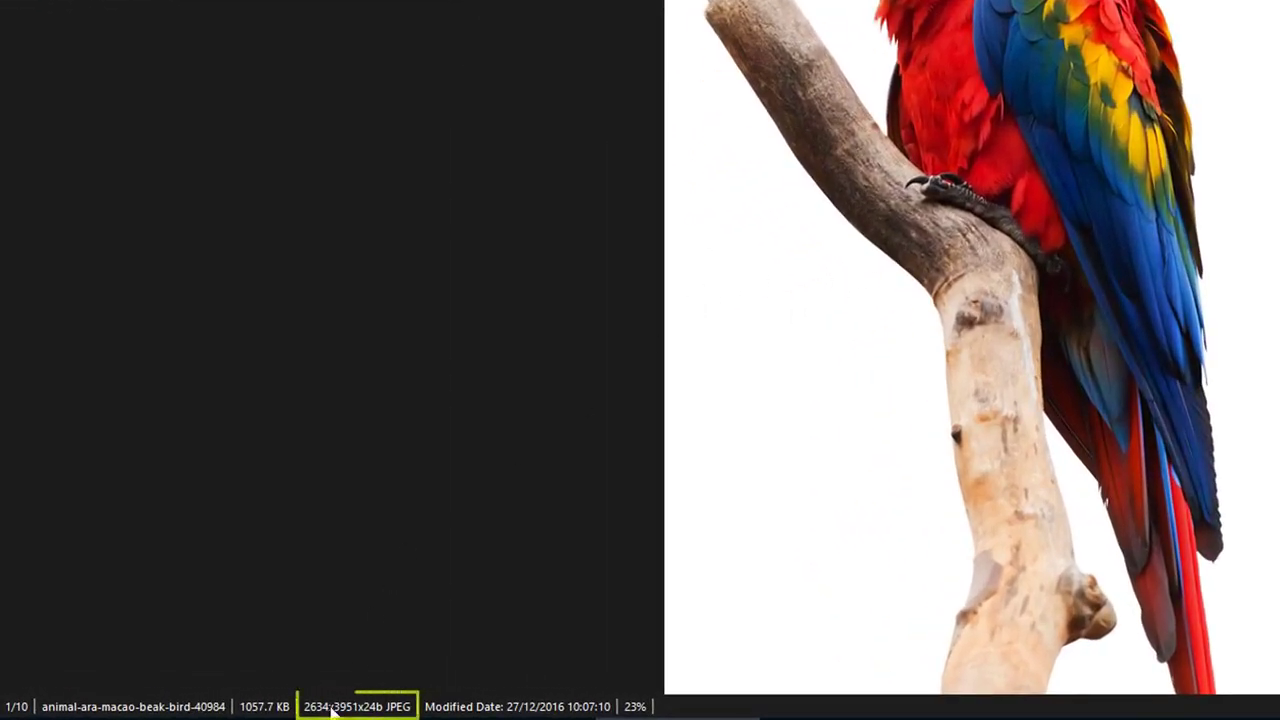
Step: Browse the source photos in the image viewer to examine their pixel dimensions, and close the viewer
{"action": "scroll", "coordinate": [648, 412], "scroll_direction": "down", "scroll_amount": 1}
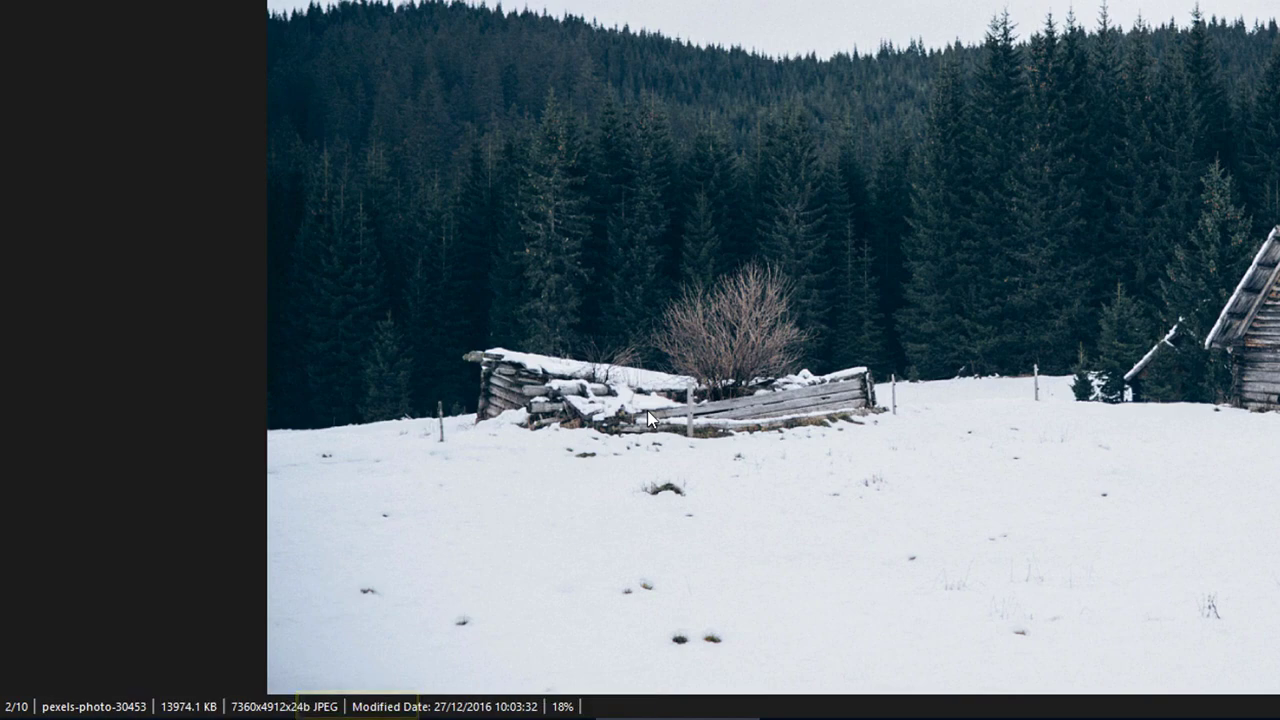
{"action": "scroll", "coordinate": [549, 513], "scroll_direction": "down", "scroll_amount": 1}
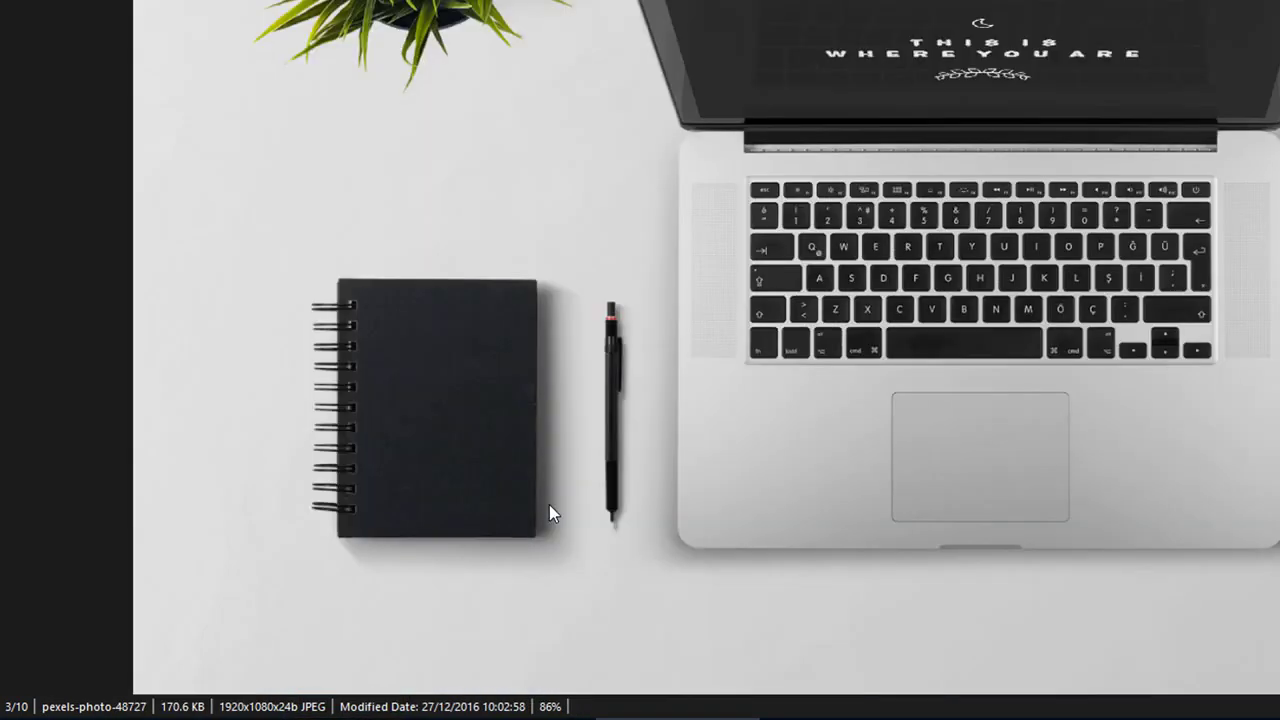
{"action": "scroll", "coordinate": [549, 513], "scroll_direction": "down", "scroll_amount": 1}
{"action": "scroll", "coordinate": [549, 513], "scroll_direction": "down", "scroll_amount": 5}
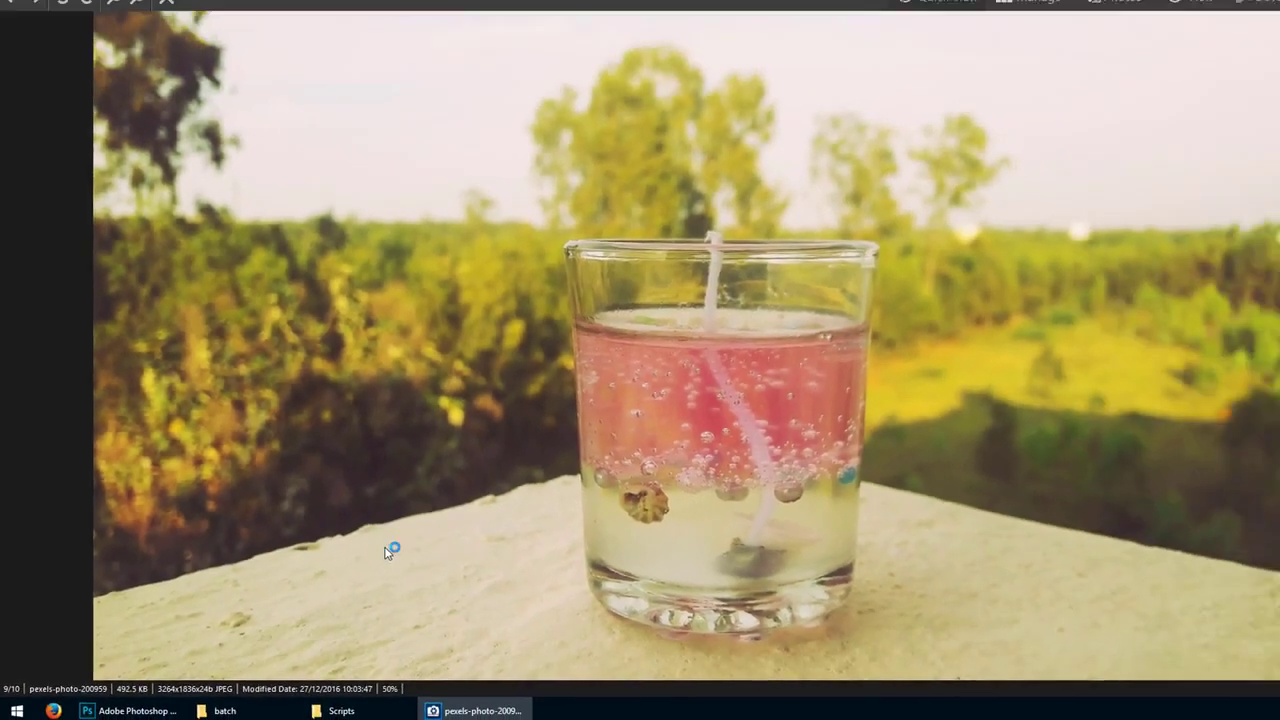
{"action": "scroll", "coordinate": [528, 510], "scroll_direction": "down", "scroll_amount": 1}
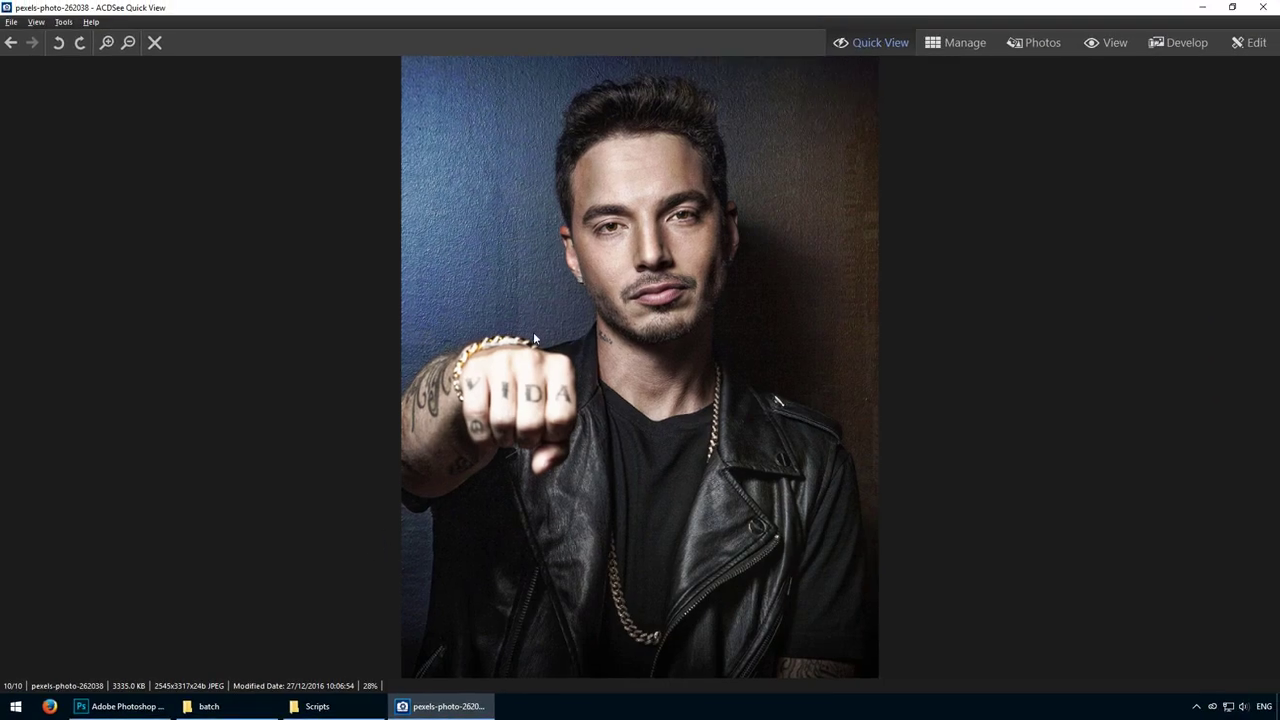
{"action": "scroll", "coordinate": [478, 452], "scroll_direction": "up", "scroll_amount": 1}
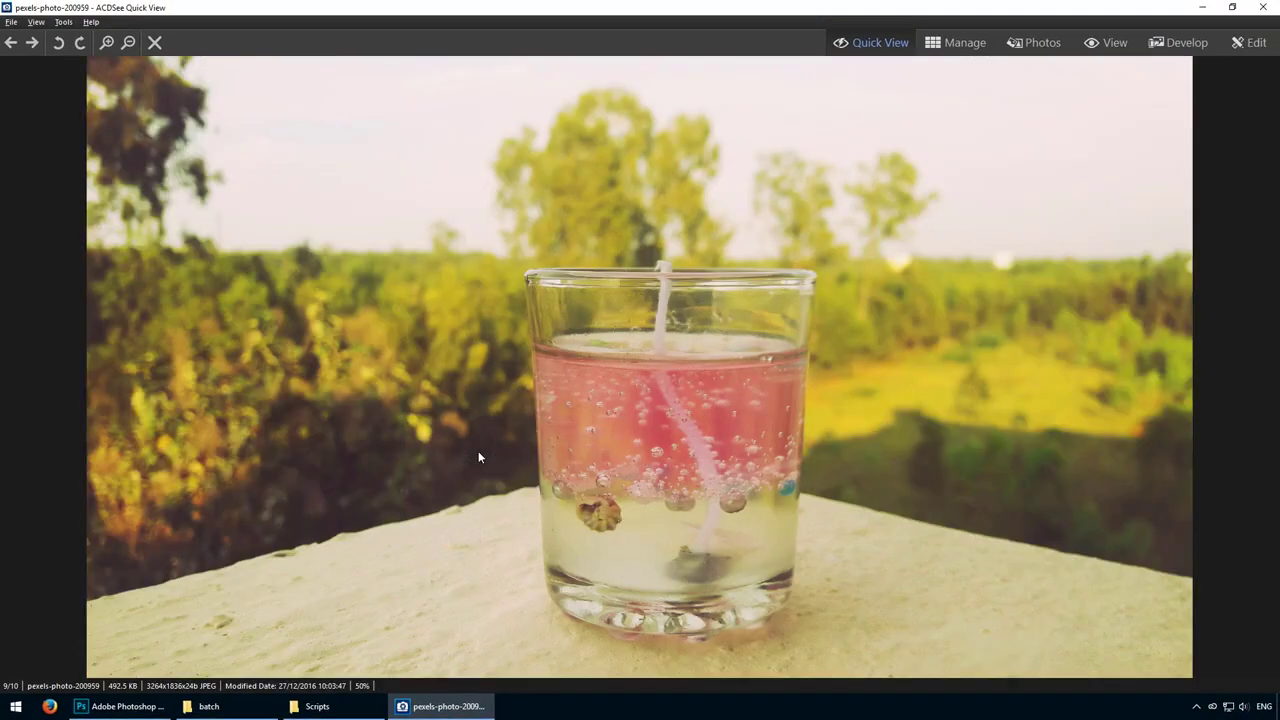
{"action": "scroll", "coordinate": [478, 452], "scroll_direction": "up", "scroll_amount": 1}
{"action": "scroll", "coordinate": [478, 457], "scroll_direction": "up", "scroll_amount": 1}
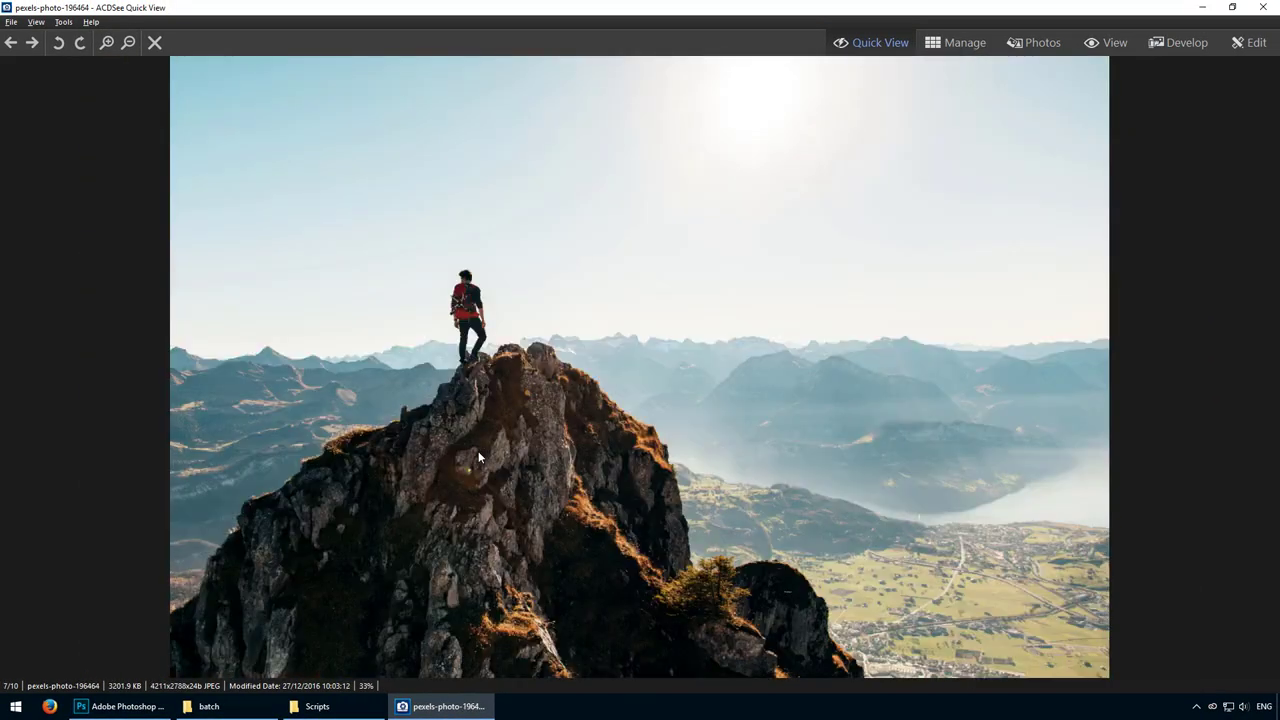
{"action": "scroll", "coordinate": [478, 457], "scroll_direction": "up", "scroll_amount": 1}
{"action": "scroll", "coordinate": [478, 457], "scroll_direction": "up", "scroll_amount": 1}
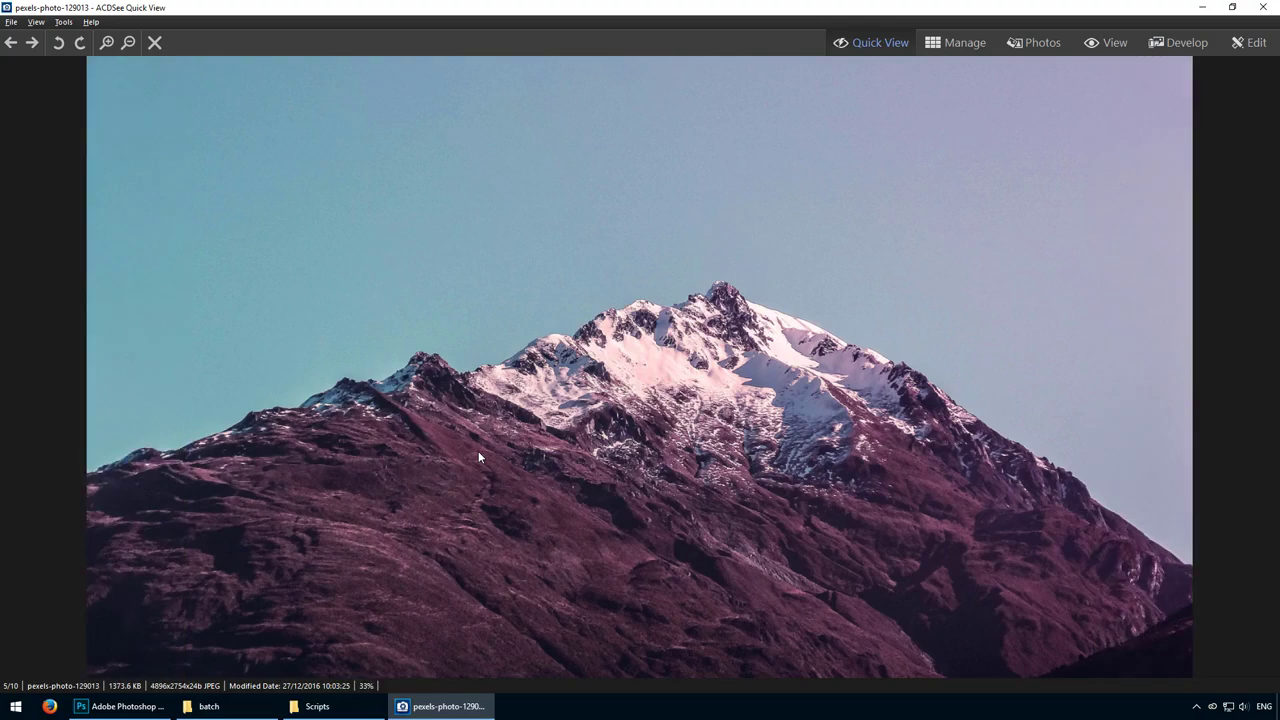
{"action": "scroll", "coordinate": [478, 457], "scroll_direction": "up", "scroll_amount": 1}
{"action": "scroll", "coordinate": [478, 457], "scroll_direction": "up", "scroll_amount": 1}
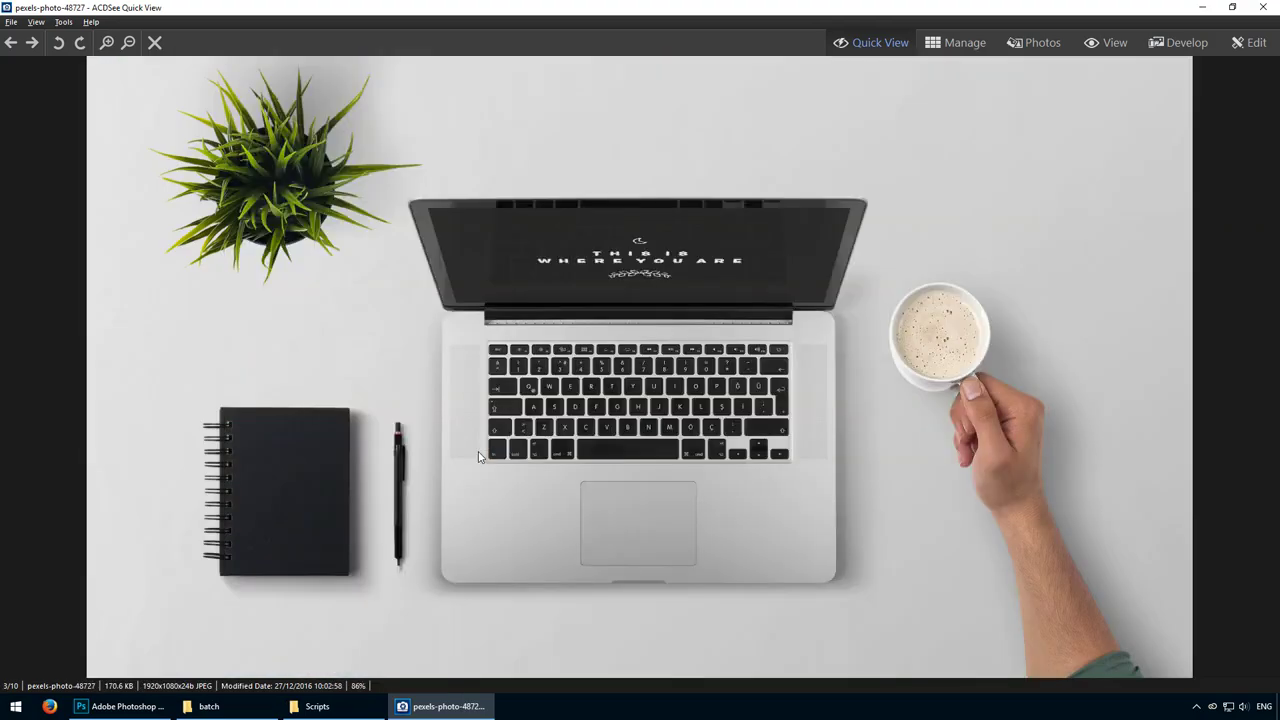
{"action": "scroll", "coordinate": [478, 457], "scroll_direction": "up", "scroll_amount": 1}
{"action": "scroll", "coordinate": [478, 451], "scroll_direction": "up", "scroll_amount": 1}
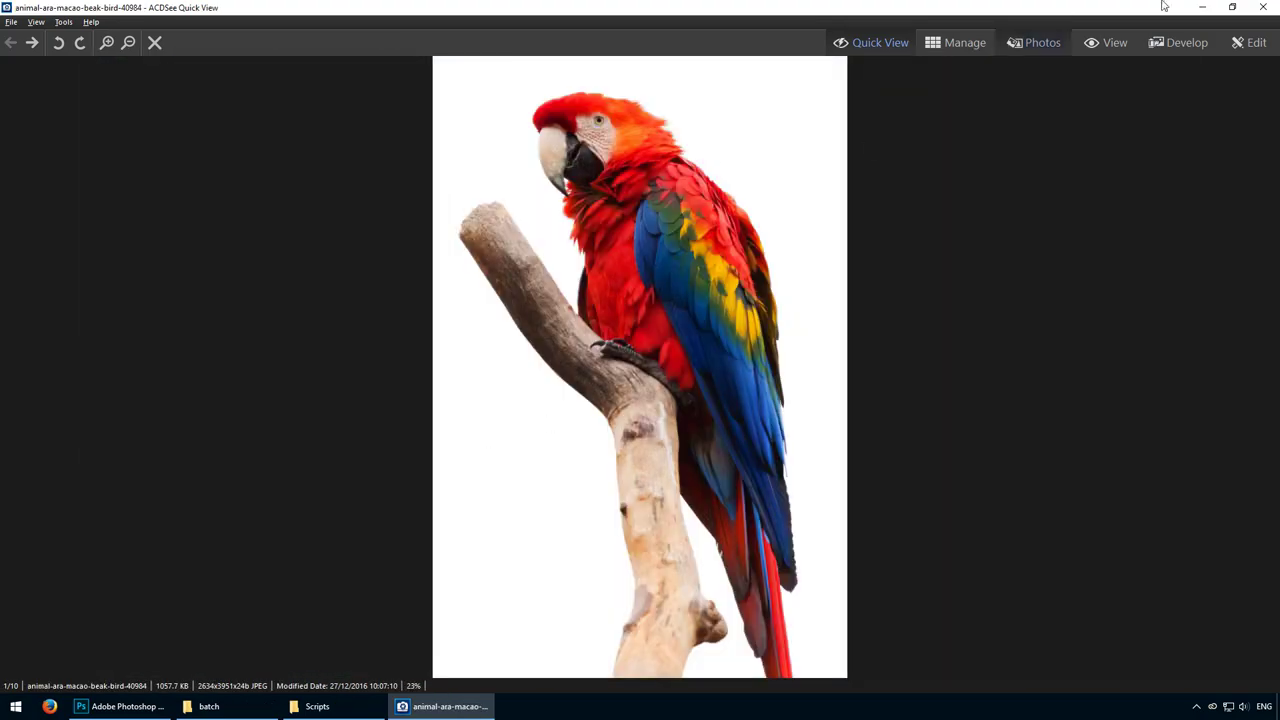
{"action": "left_click", "coordinate": [1264, 6]}
Step: Switch to Photoshop and open the Image Processor script
{"action": "left_click", "coordinate": [154, 704]}
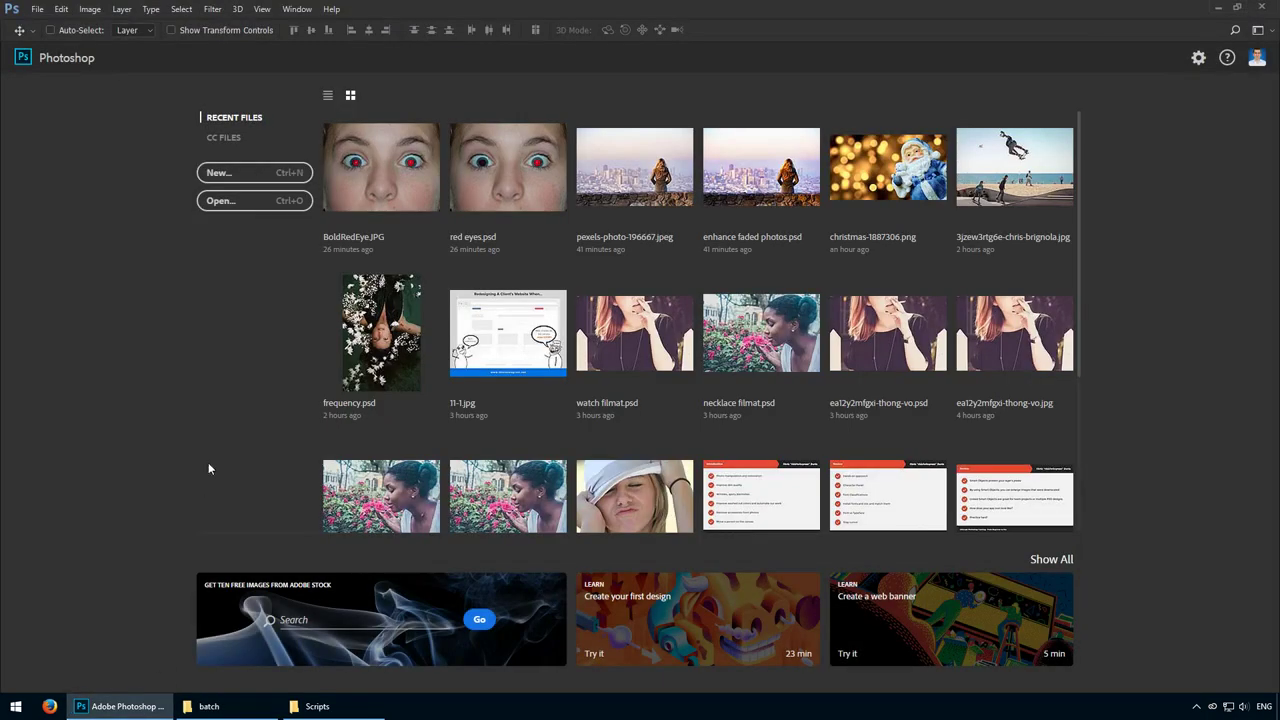
{"action": "left_click", "coordinate": [37, 9]}
{"action": "mouse_move", "coordinate": [92, 318]}
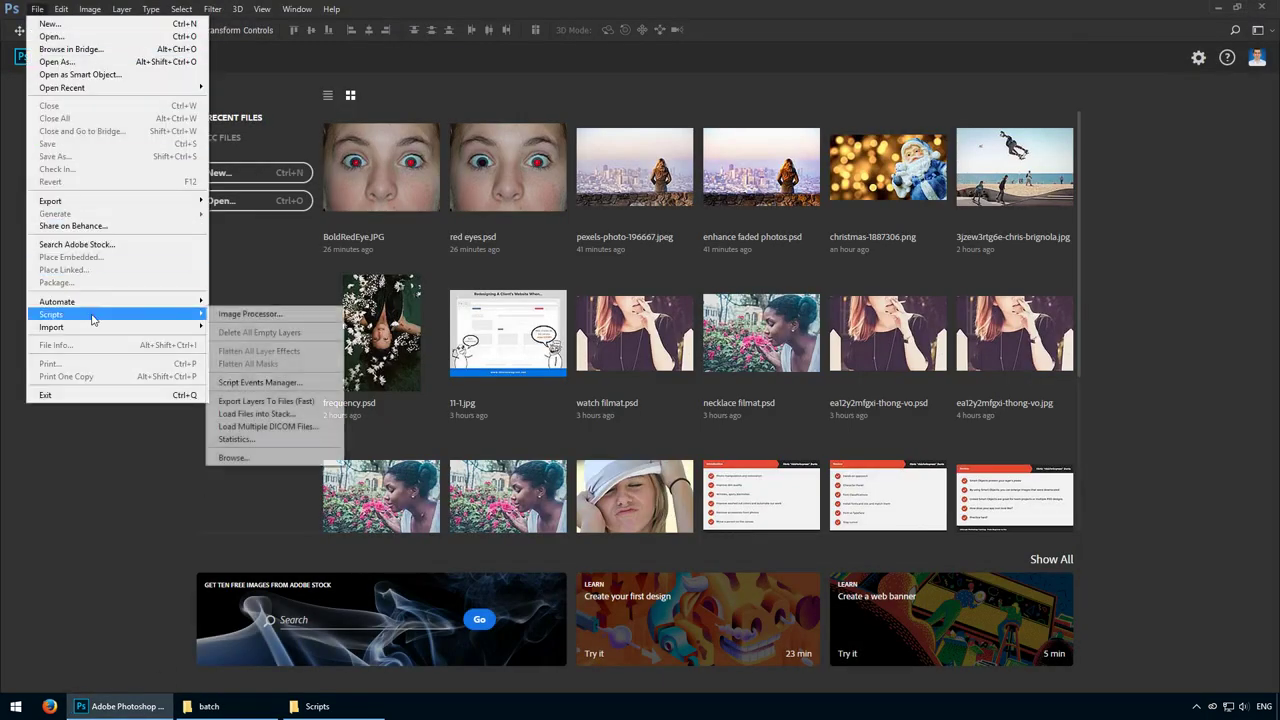
{"action": "left_click", "coordinate": [296, 320]}
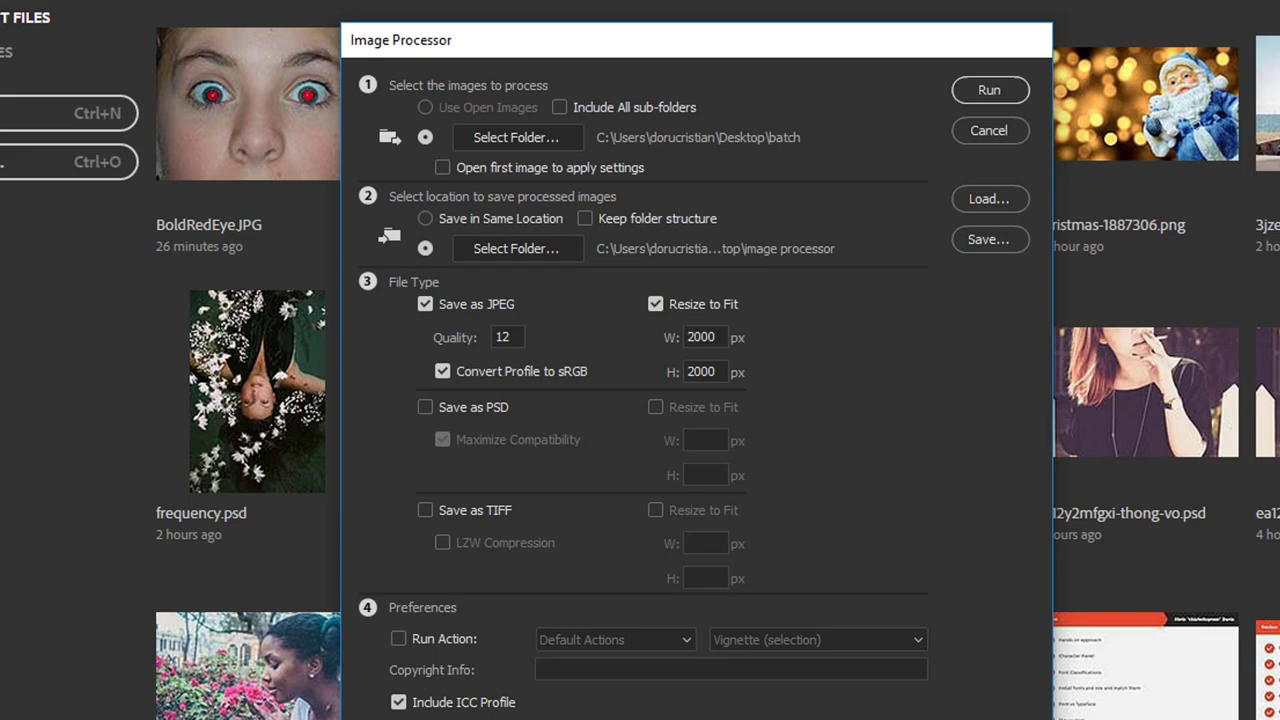
Step: Choose the Desktop's batch folder as the image source and the Desktop as the location for the processed images
{"action": "left_click", "coordinate": [546, 140]}
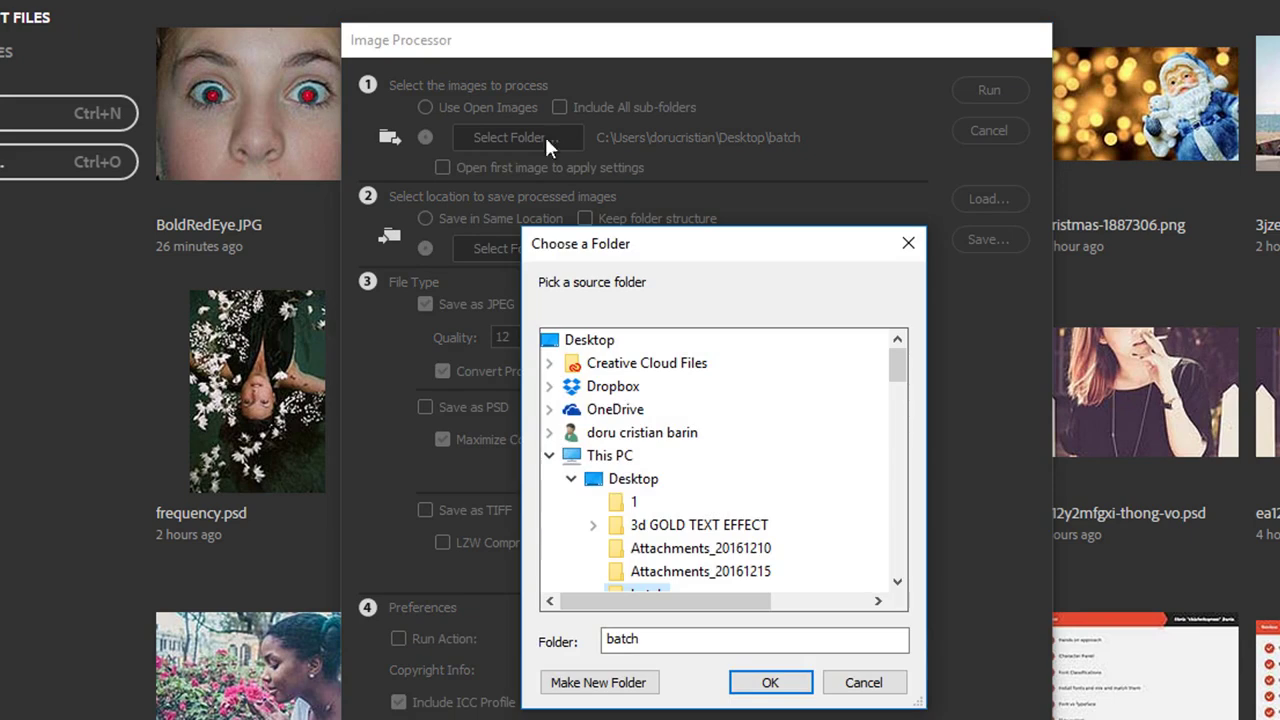
{"action": "scroll", "coordinate": [648, 500], "scroll_direction": "down", "scroll_amount": 1}
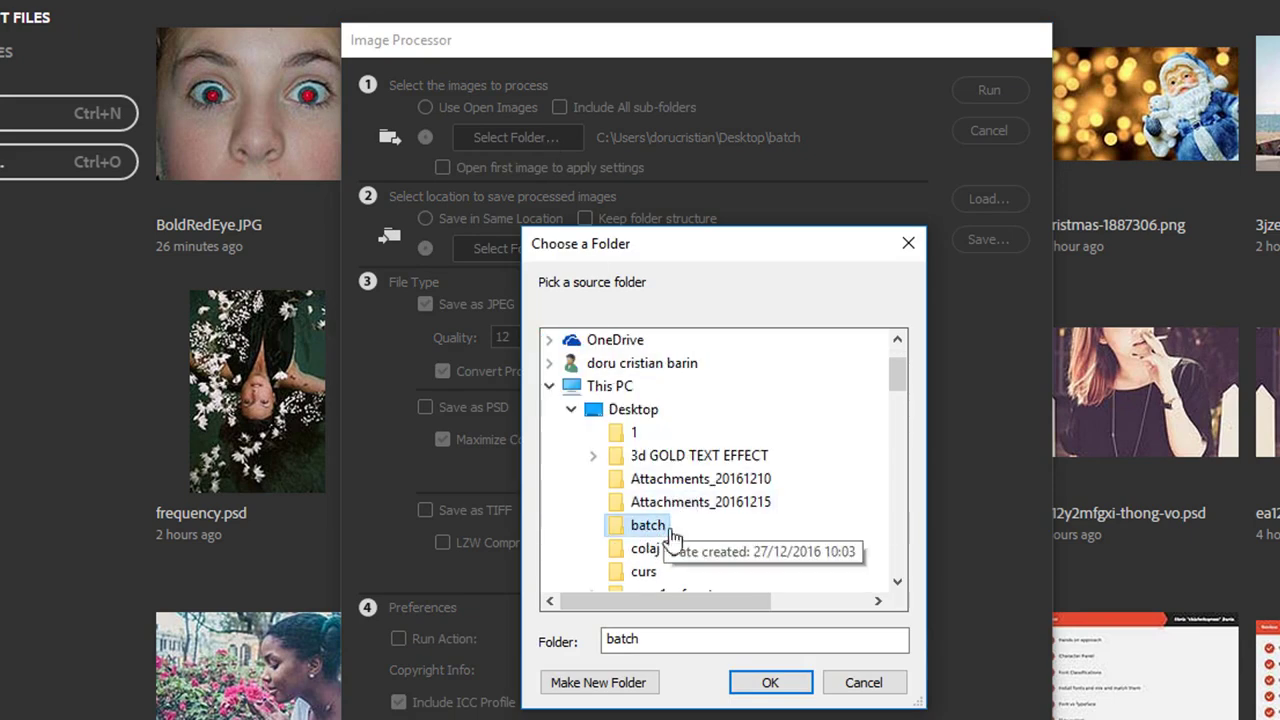
{"action": "left_click", "coordinate": [770, 682]}
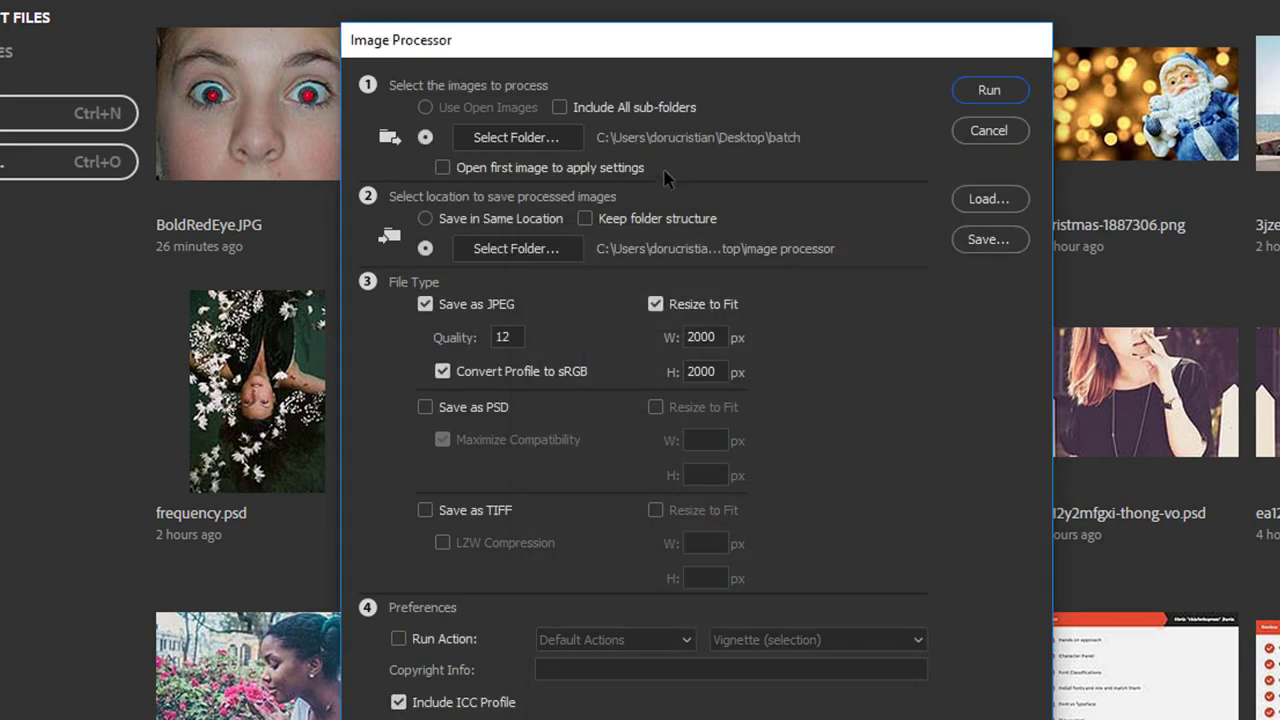
{"action": "left_click", "coordinate": [648, 112]}
{"action": "left_click", "coordinate": [638, 112]}
{"action": "left_click", "coordinate": [508, 252]}
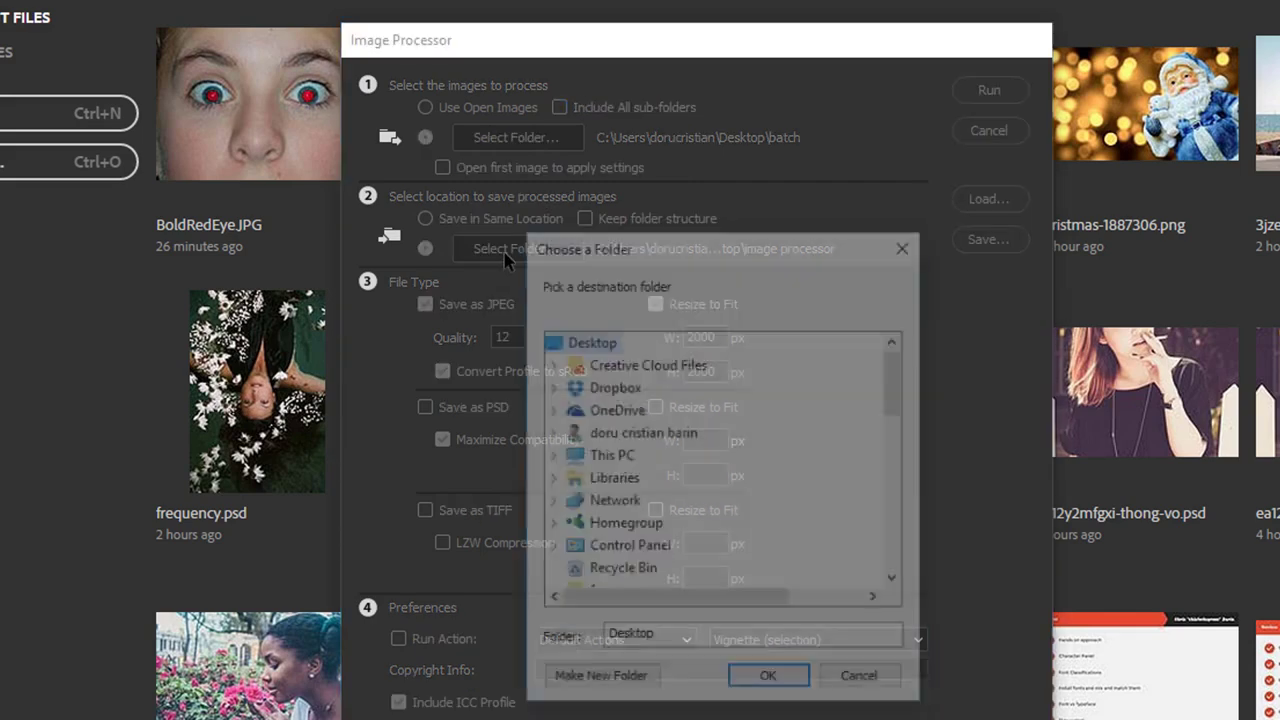
{"action": "left_click", "coordinate": [752, 683]}
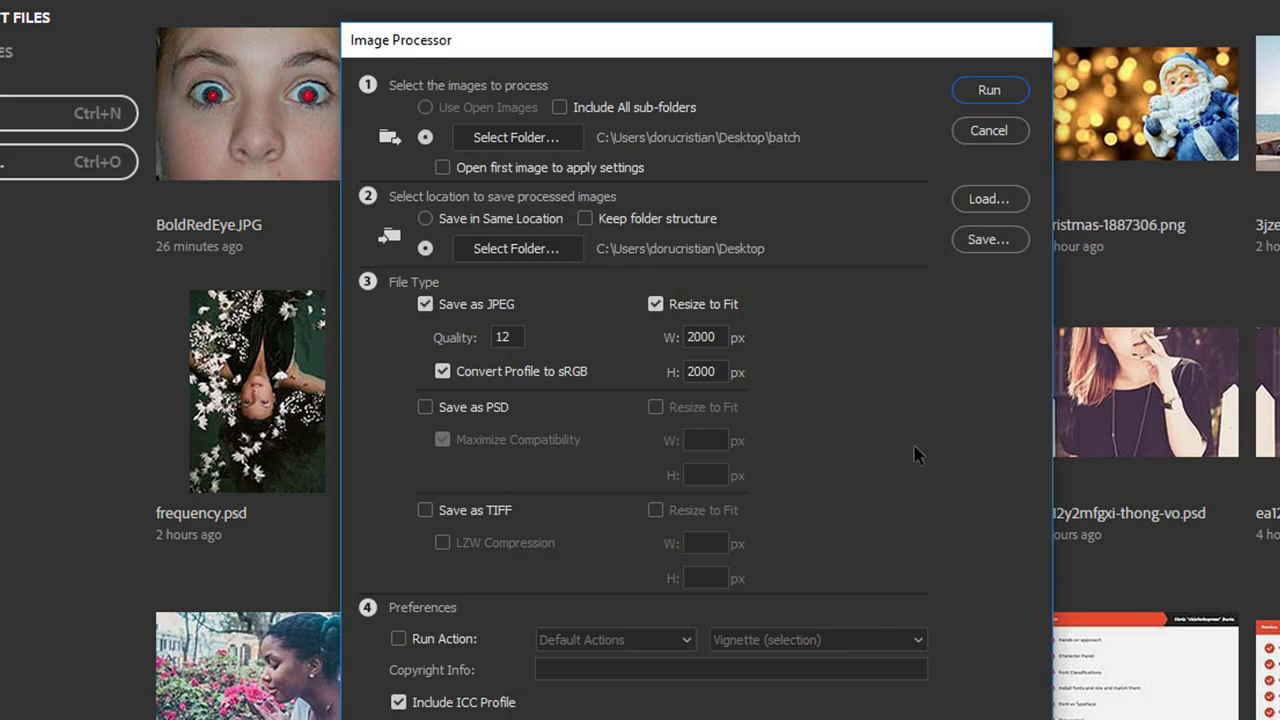
Step: Set the JPEG quality to 10 and run the Image Processor with images resized to fit 2000 × 2000 px
{"action": "left_click", "coordinate": [512, 338]}
{"action": "double_click", "coordinate": [500, 337]}
{"action": "type", "text": "10"}
{"action": "left_click", "coordinate": [700, 337]}
{"action": "key", "text": "Tab"}
{"action": "key", "text": "shift+Tab"}
{"action": "key", "text": "Tab"}
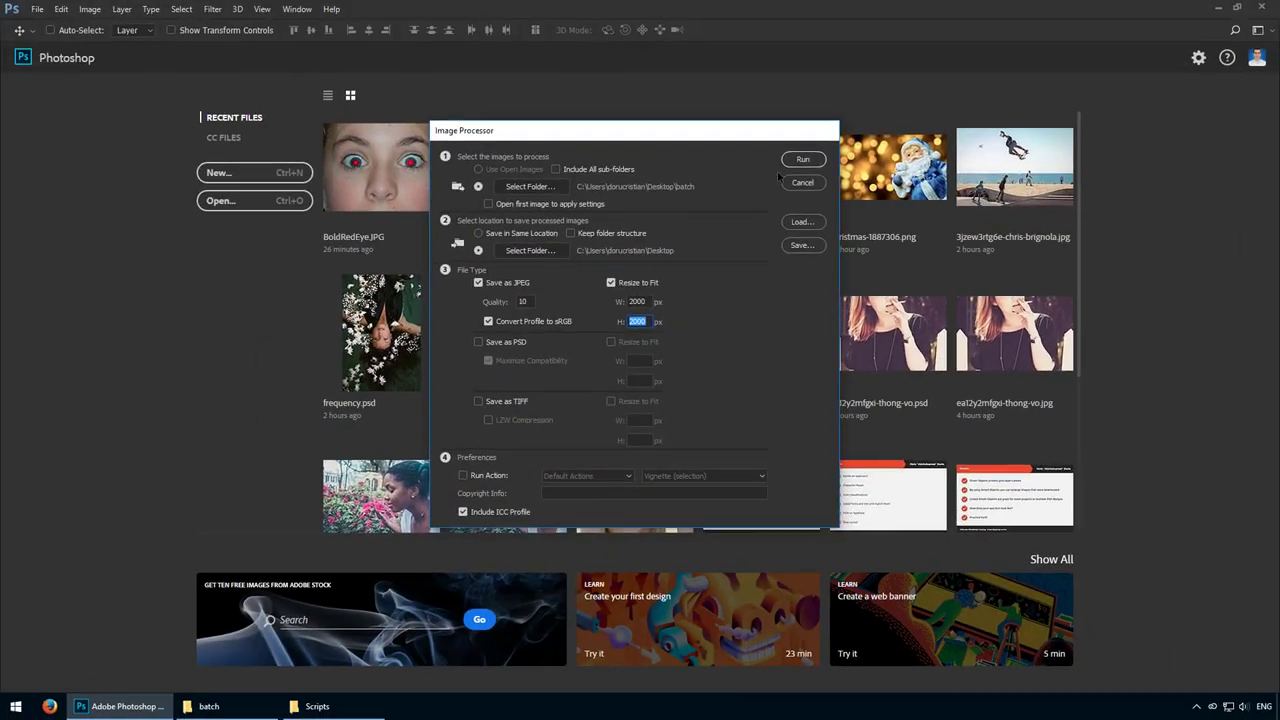
{"action": "left_click", "coordinate": [989, 92]}
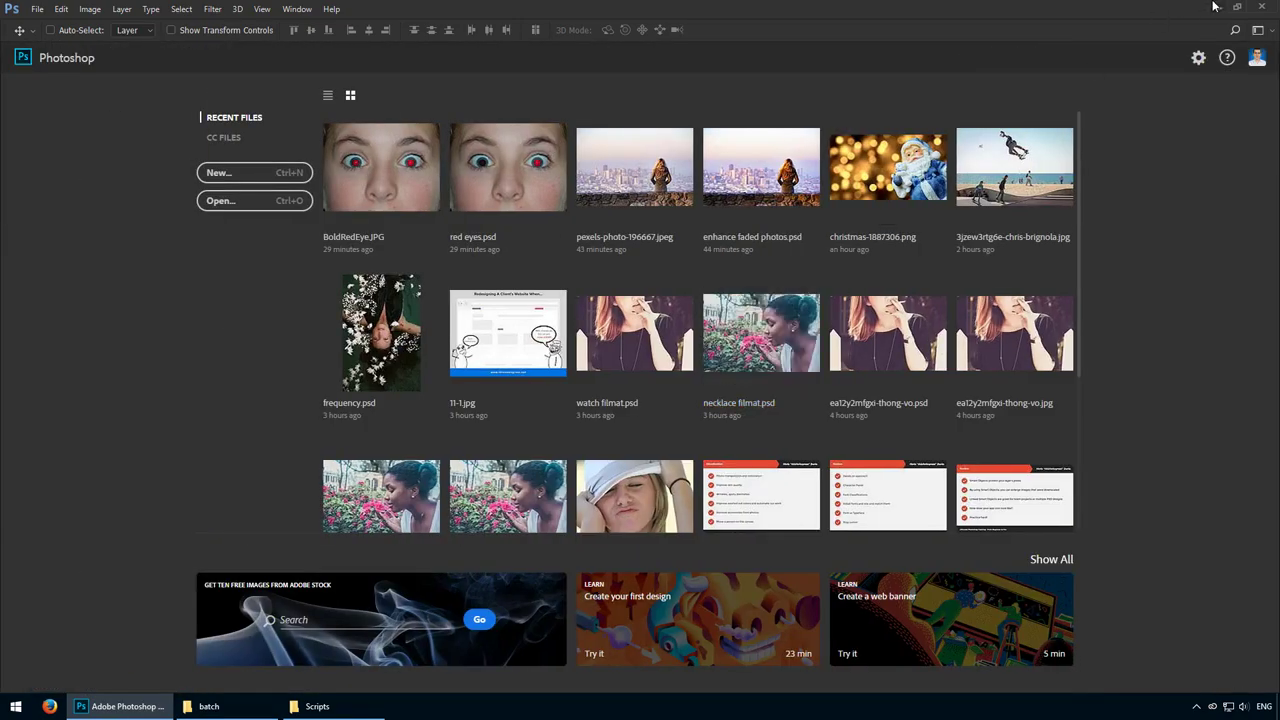
Step: Open the JPEG output folder on the Desktop and examine the processed photos' pixel dimensions in the image viewer
{"action": "left_click", "coordinate": [1237, 7]}
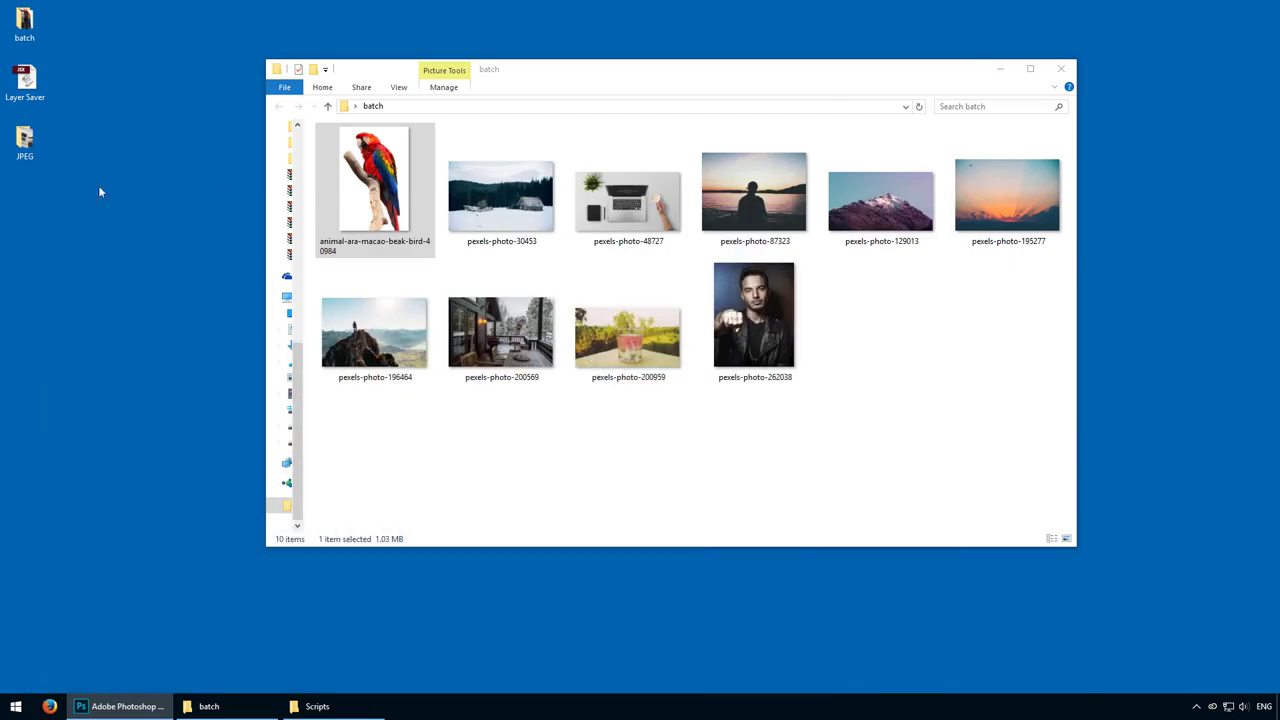
{"action": "double_click", "coordinate": [28, 140]}
{"action": "double_click", "coordinate": [410, 187]}
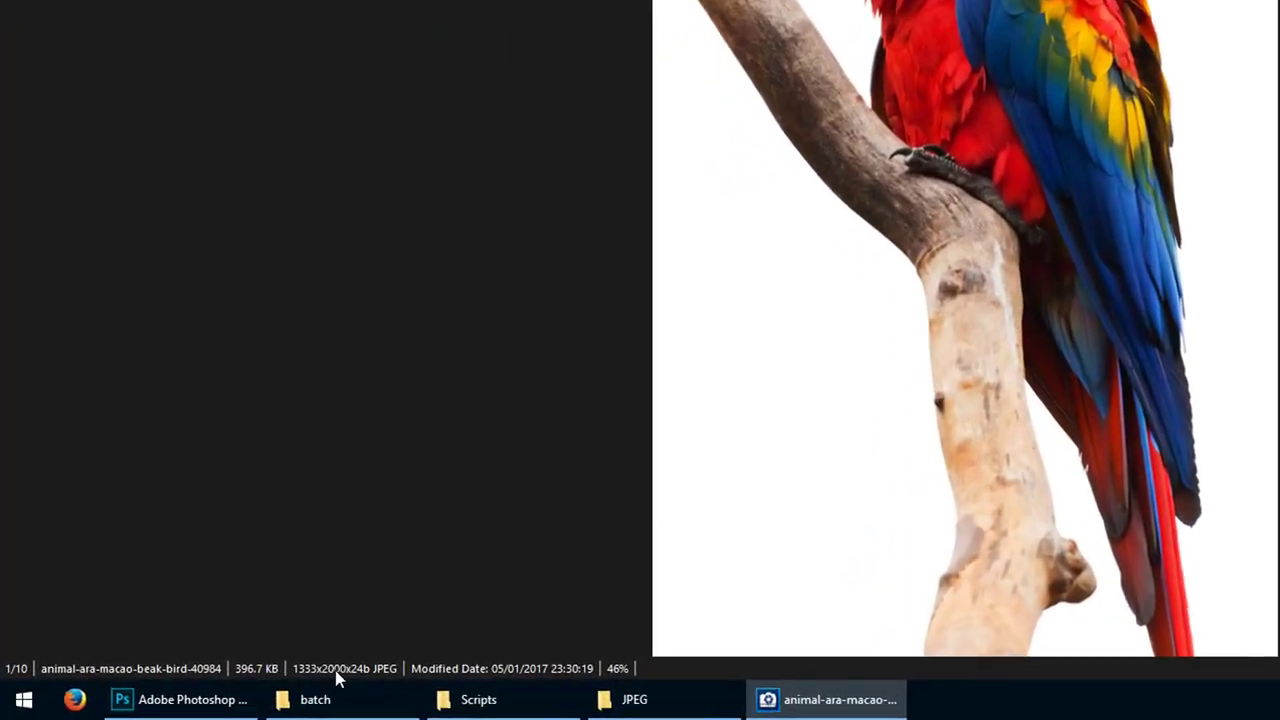
{"action": "scroll", "coordinate": [461, 530], "scroll_direction": "down", "scroll_amount": 1}
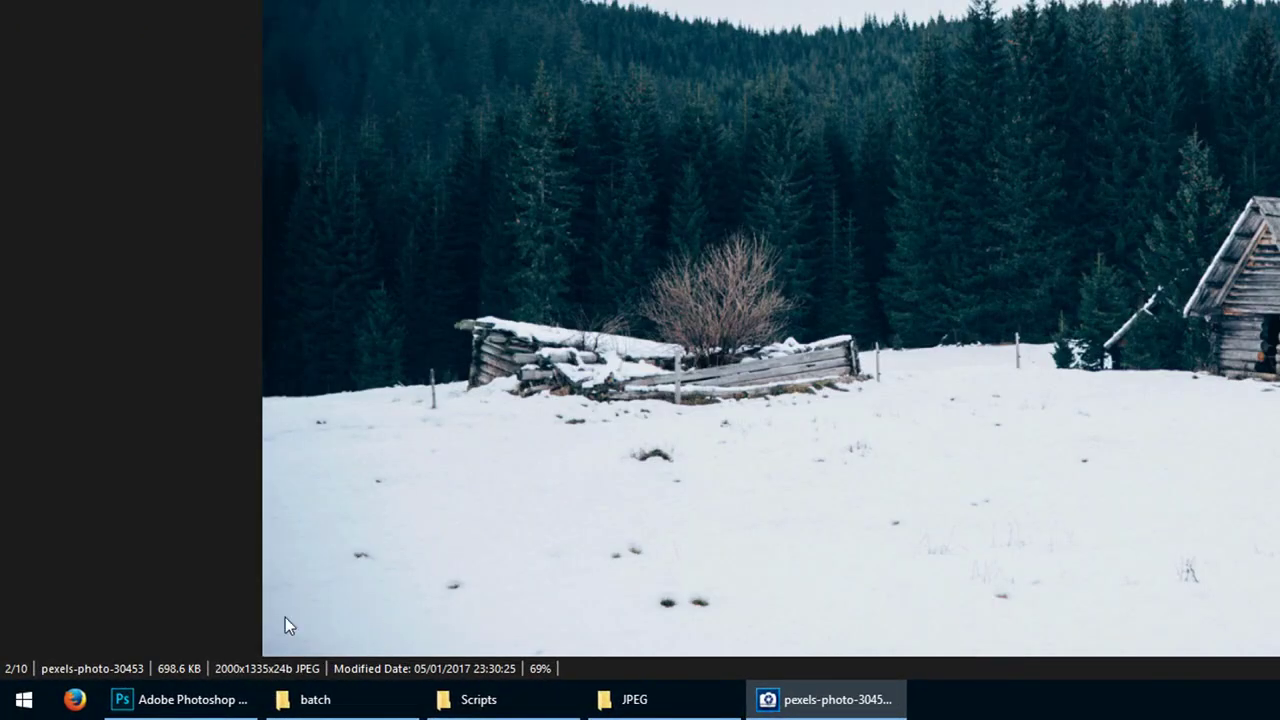
{"action": "scroll", "coordinate": [400, 549], "scroll_direction": "down", "scroll_amount": 1}
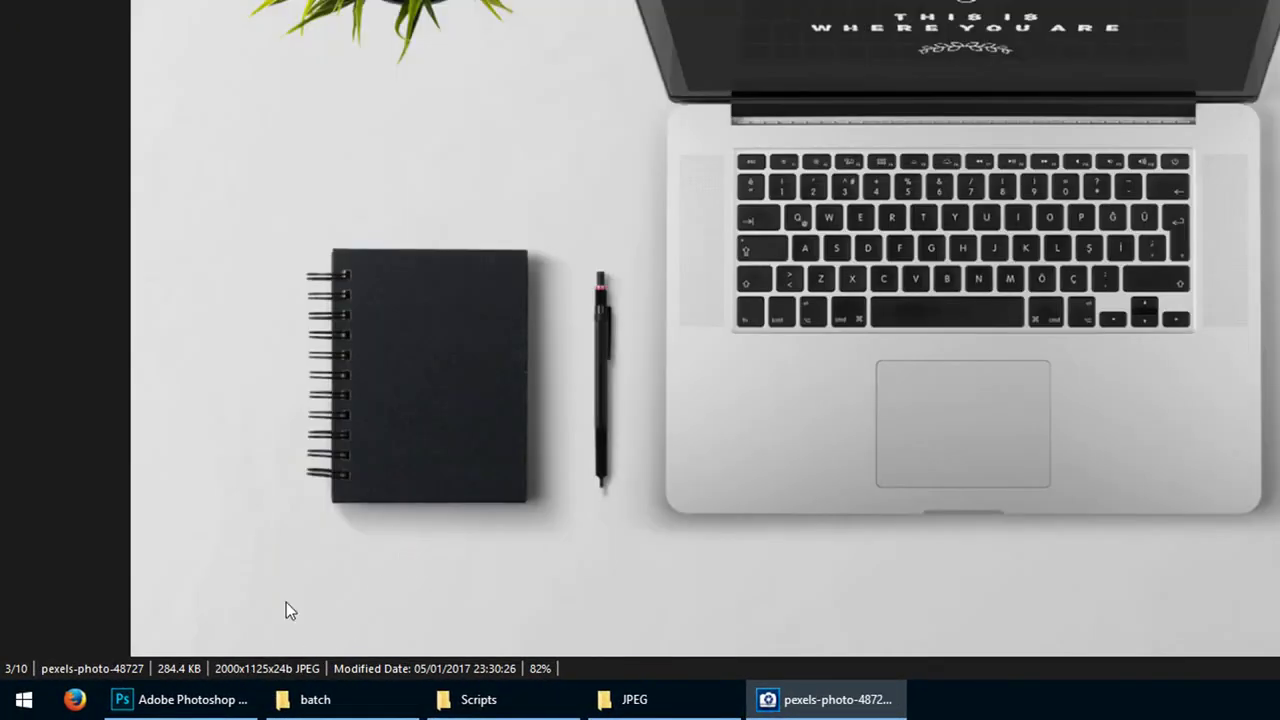
{"action": "scroll", "coordinate": [358, 527], "scroll_direction": "down", "scroll_amount": 1}
{"action": "scroll", "coordinate": [277, 612], "scroll_direction": "down", "scroll_amount": 1}
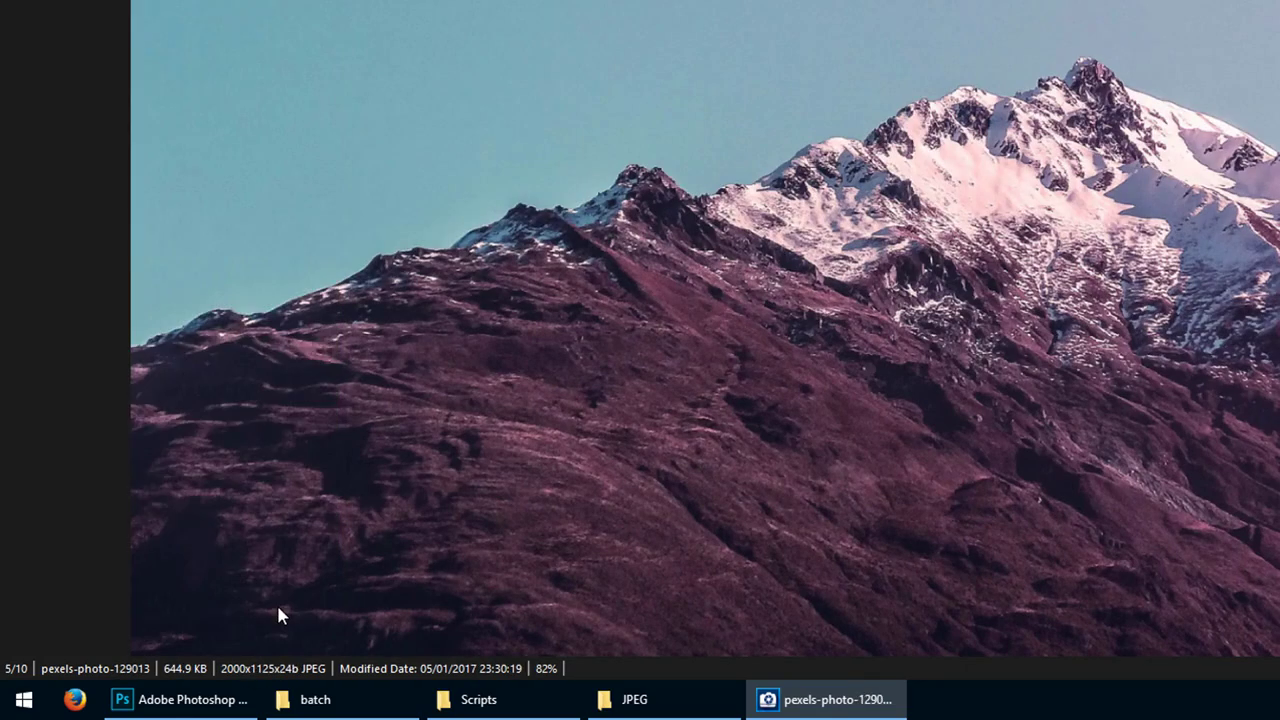
{"action": "scroll", "coordinate": [277, 610], "scroll_direction": "down", "scroll_amount": 1}
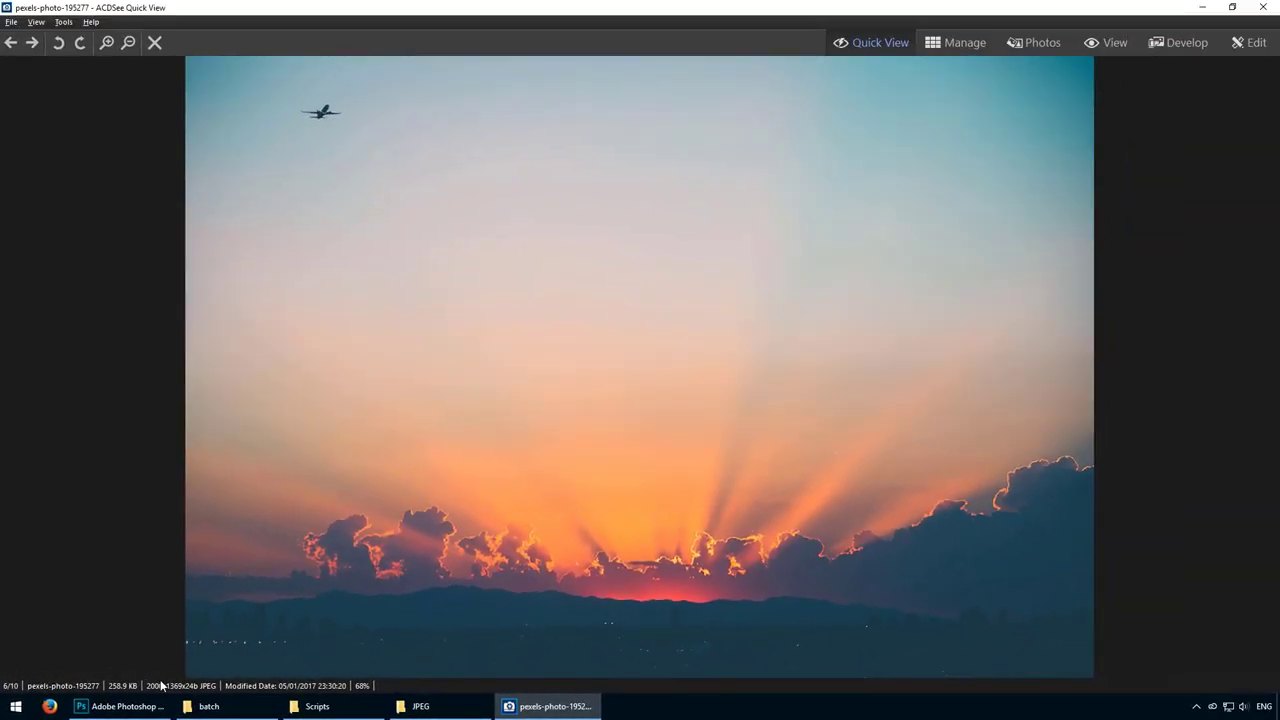
{"action": "scroll", "coordinate": [265, 604], "scroll_direction": "down", "scroll_amount": 1}
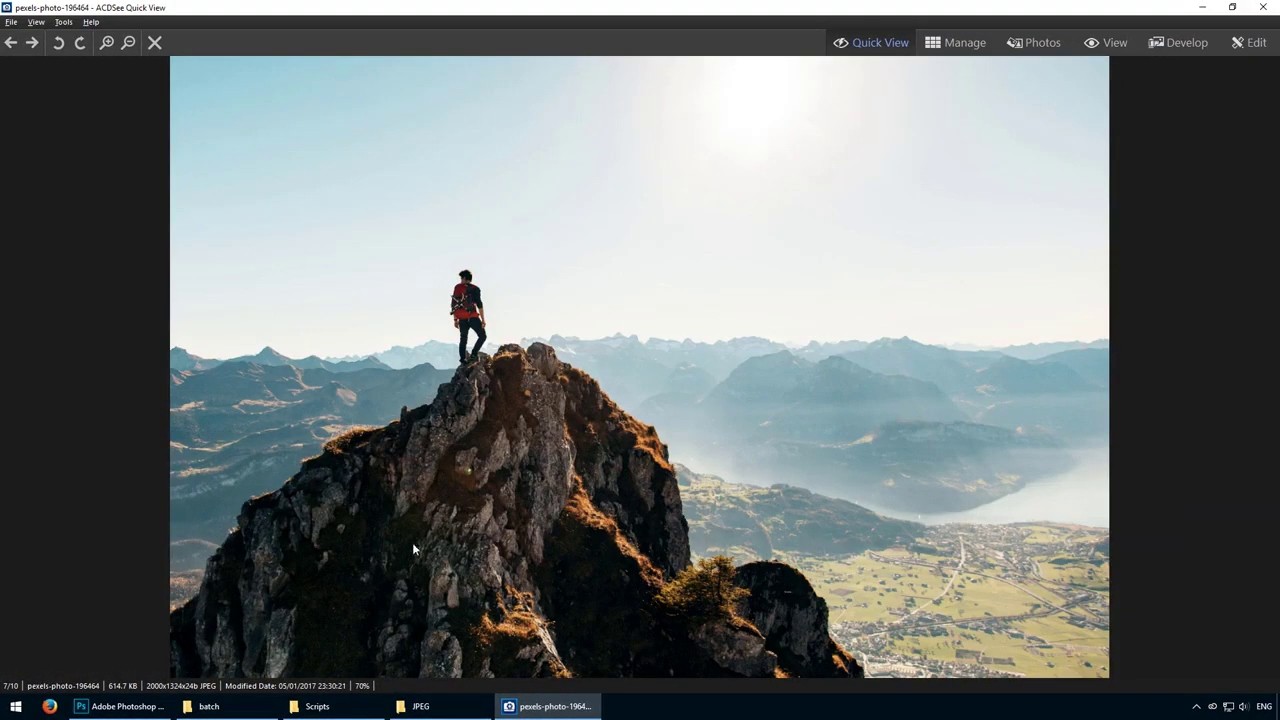
{"action": "left_click", "coordinate": [1263, 7]}
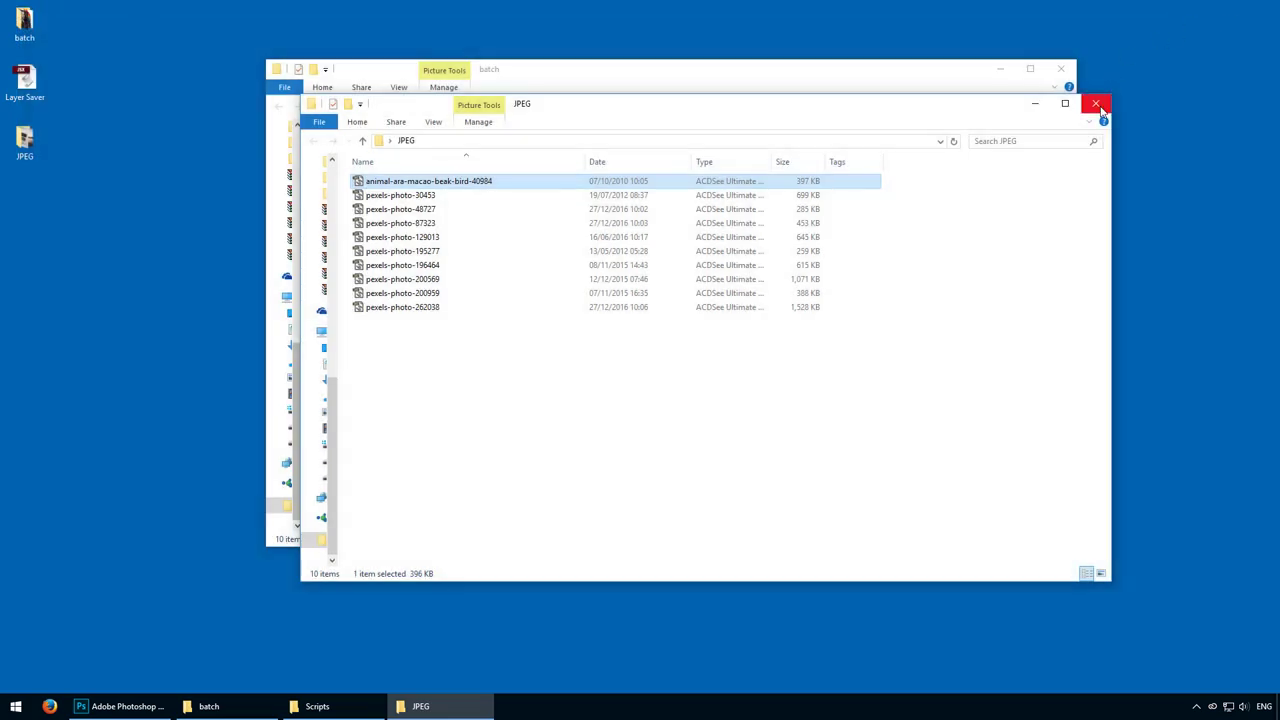
{"action": "left_click", "coordinate": [1098, 106]}
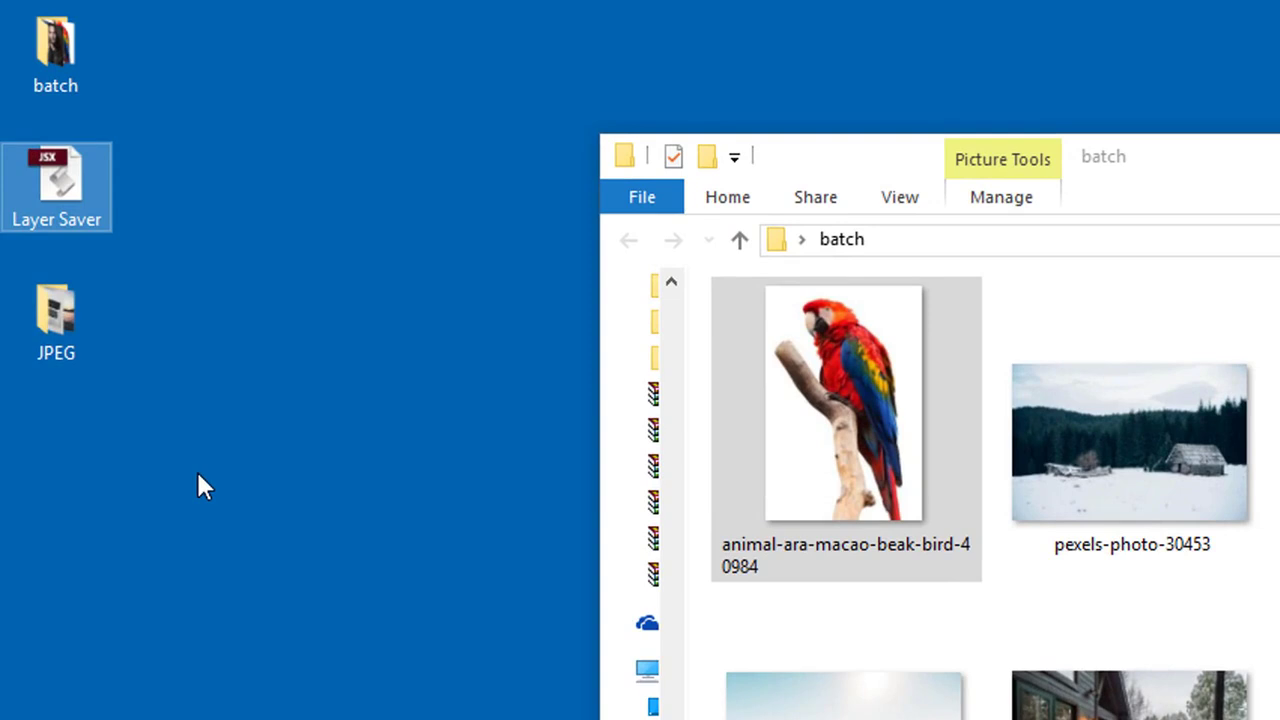
Step: Copy the Layer Saver script from the Desktop into the Adobe Photoshop CC 2017\Presets\Scripts folder and display that folder's full path
{"action": "left_click", "coordinate": [1279, 156]}
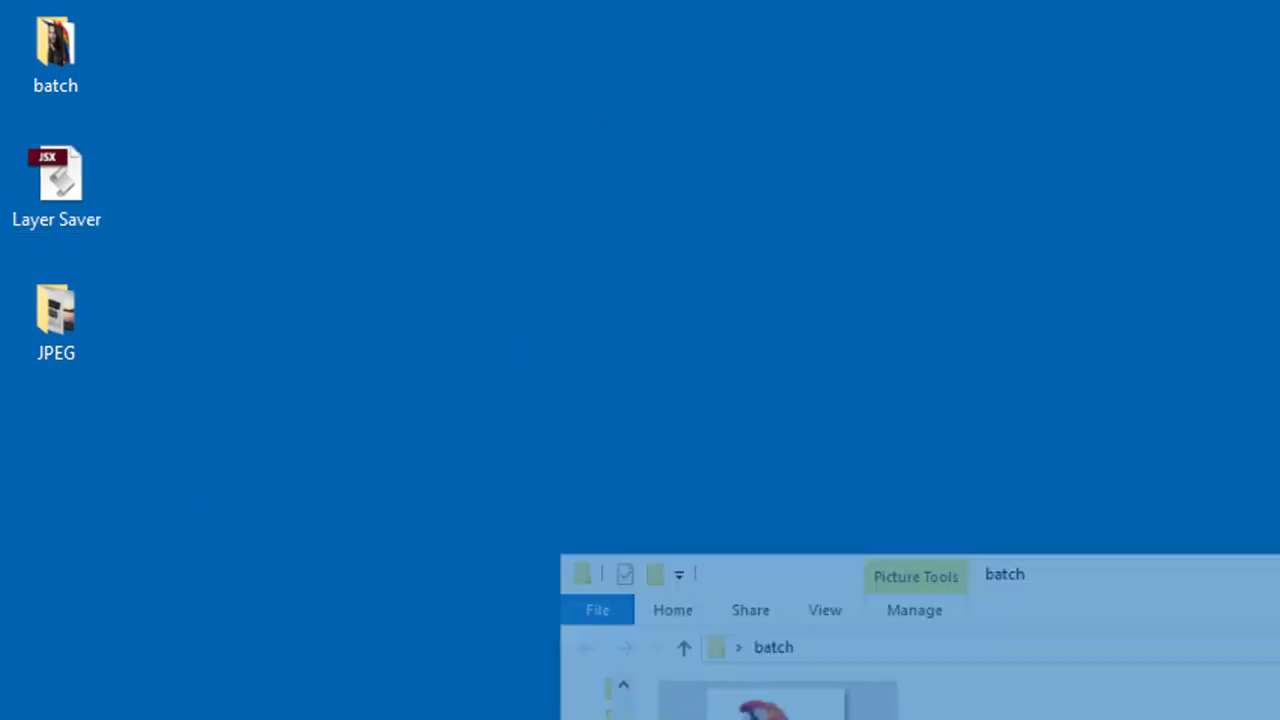
{"action": "left_click", "coordinate": [99, 206]}
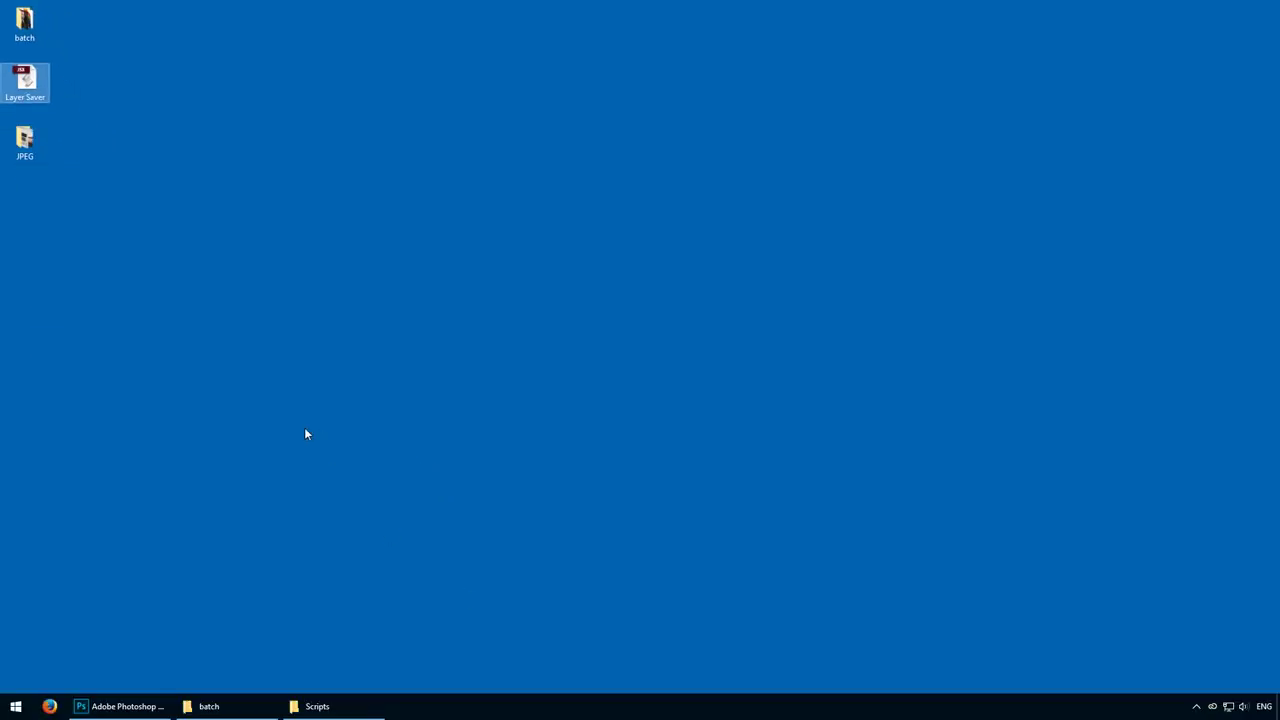
{"action": "left_click", "coordinate": [322, 707]}
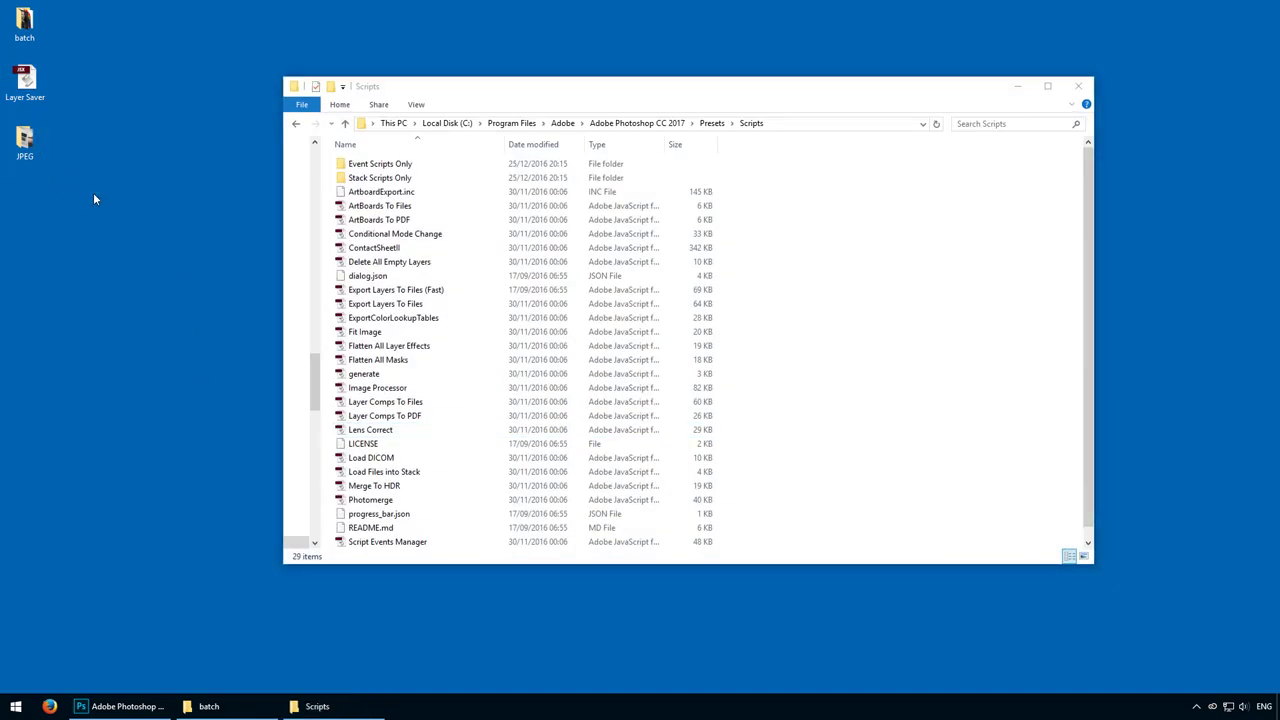
{"action": "left_click", "coordinate": [25, 80]}
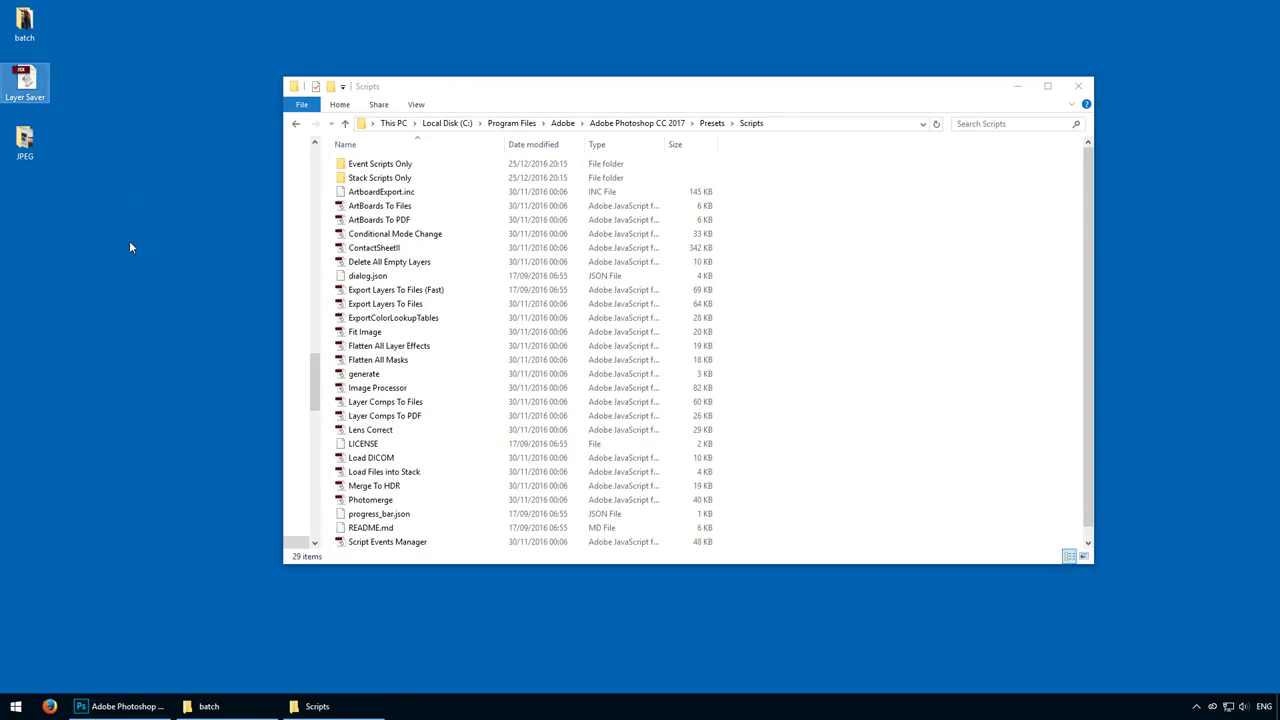
{"action": "left_click", "coordinate": [920, 348]}
{"action": "key", "text": "ctrl+v"}
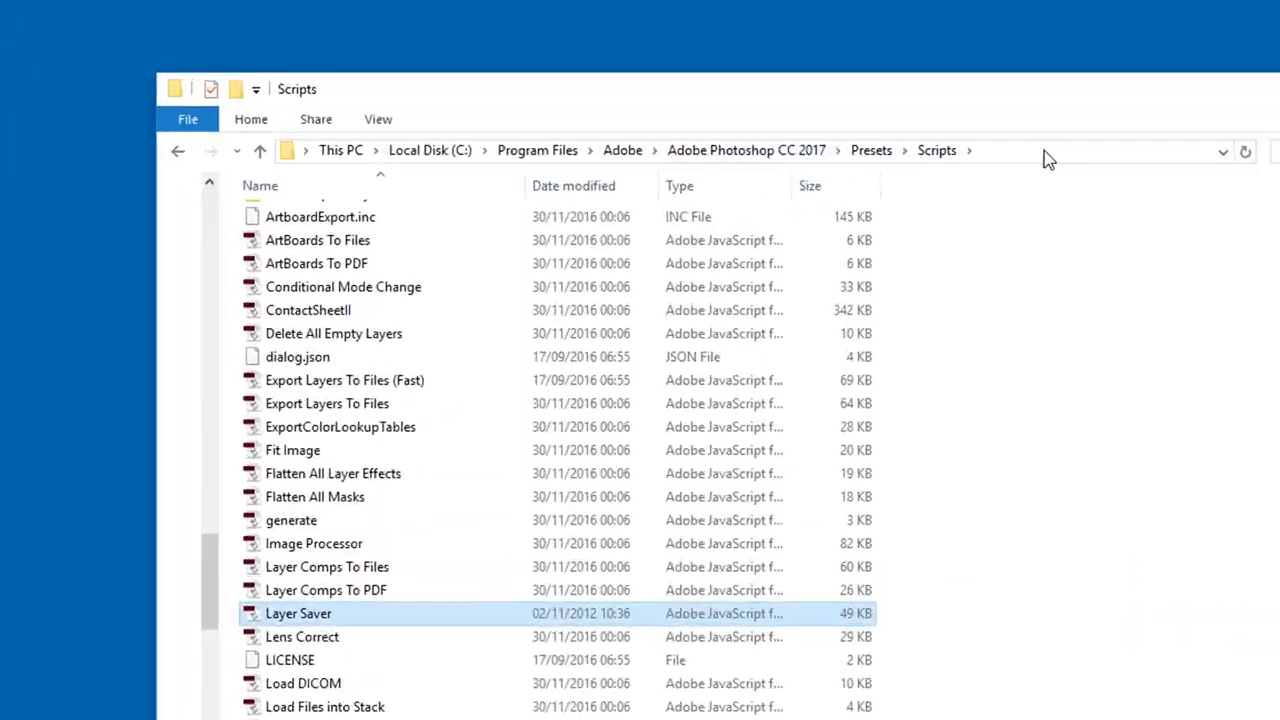
{"action": "left_click", "coordinate": [810, 124]}
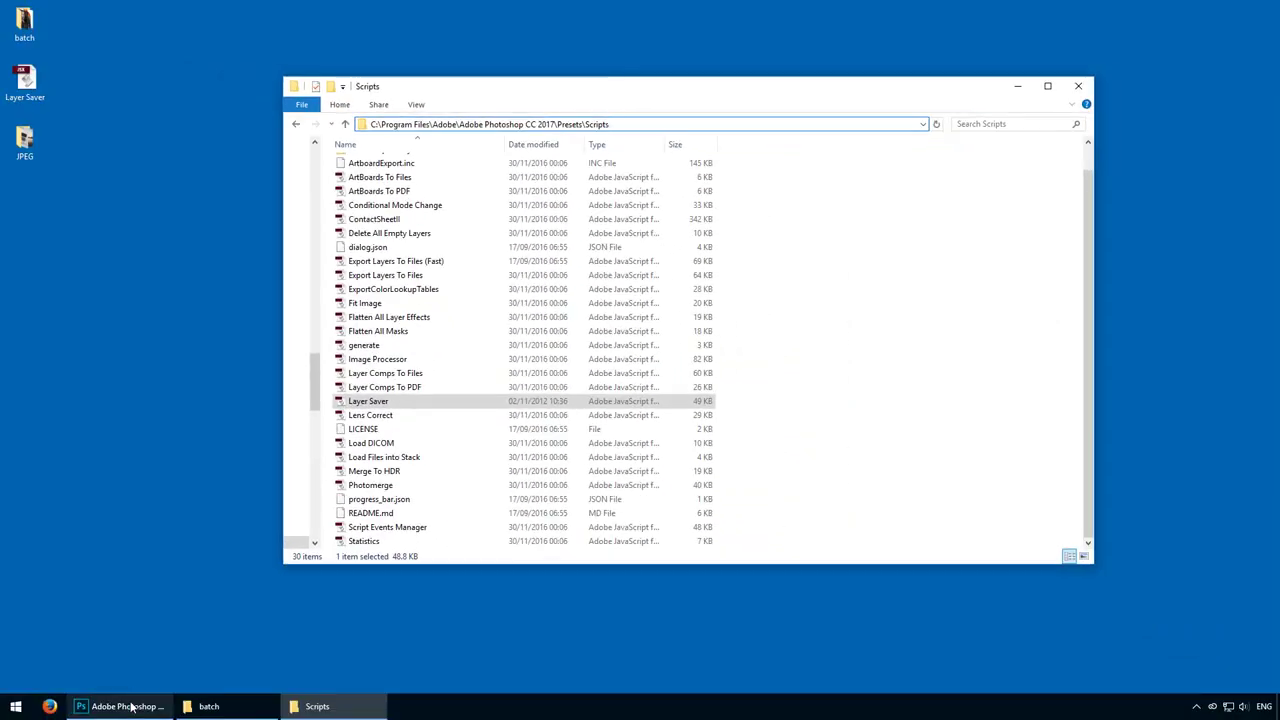
Step: Quit the running Photoshop session, keeping the Scripts folder window open
{"action": "right_click", "coordinate": [140, 697]}
{"action": "left_click", "coordinate": [140, 685]}
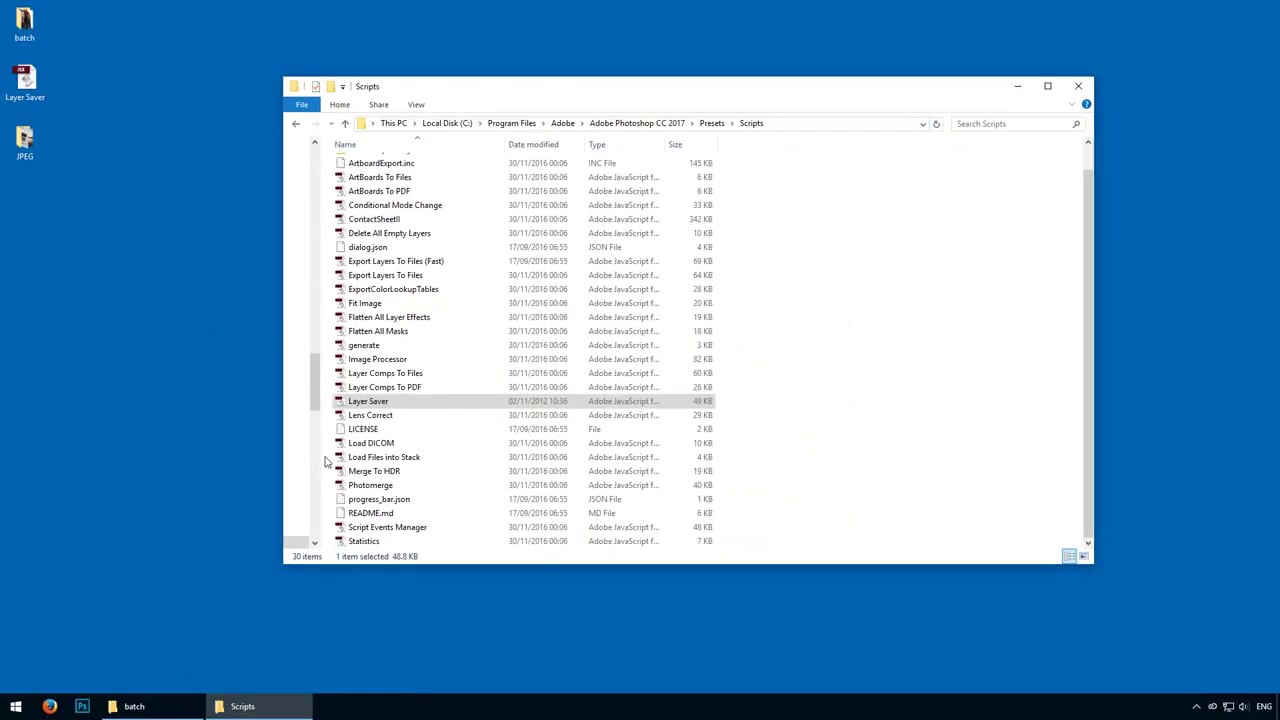
Step: Show the Scripts folder's full path once more and relaunch Photoshop
{"action": "left_click", "coordinate": [817, 124]}
{"action": "left_click", "coordinate": [817, 124]}
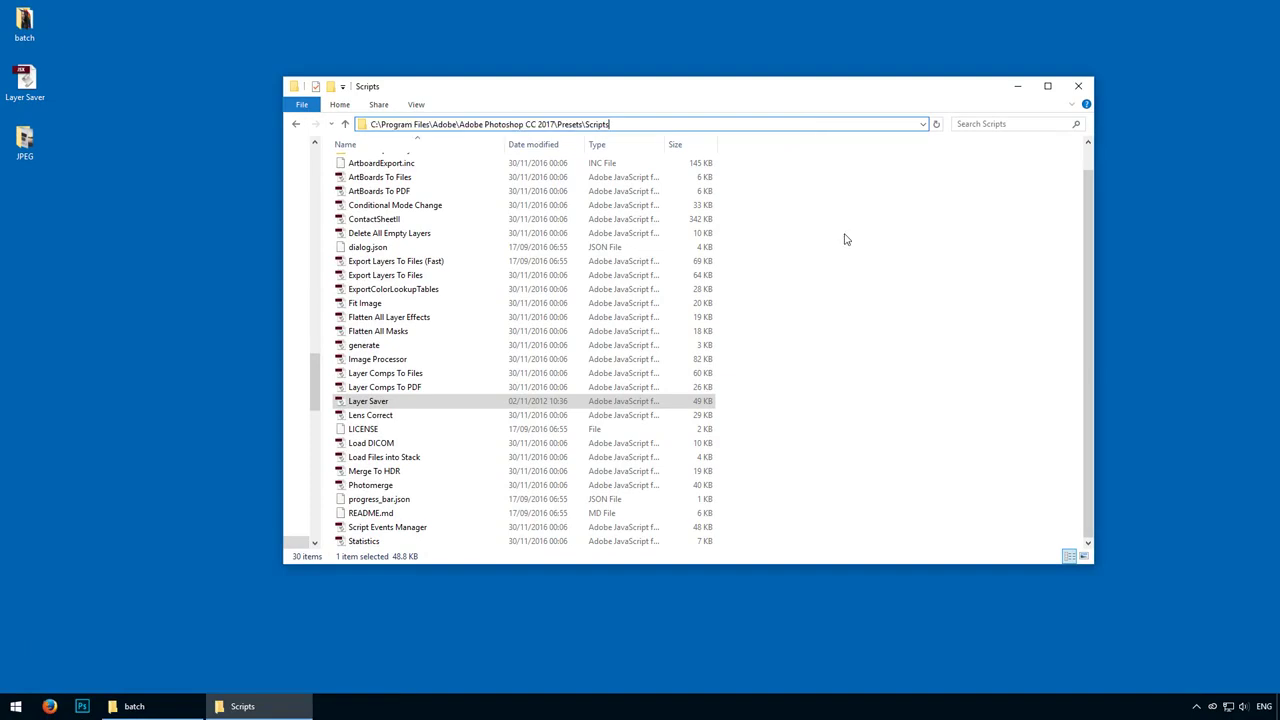
{"action": "left_click", "coordinate": [179, 428]}
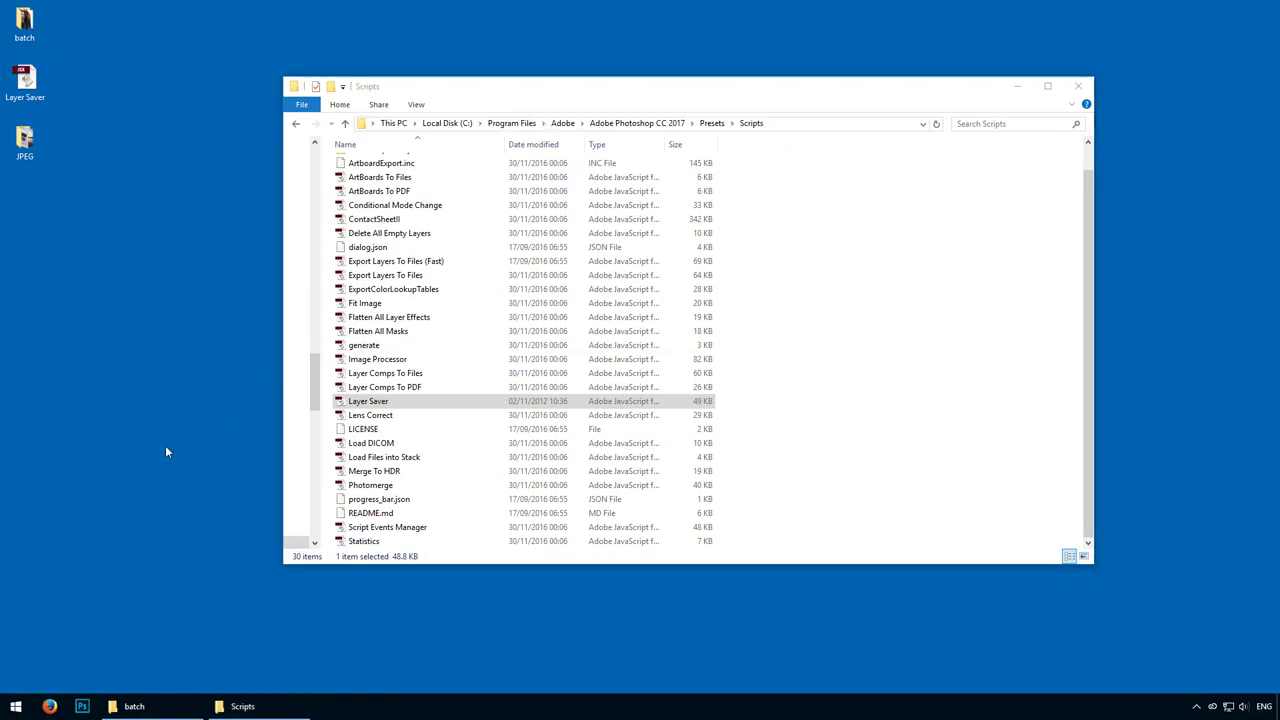
{"action": "left_click", "coordinate": [82, 706]}
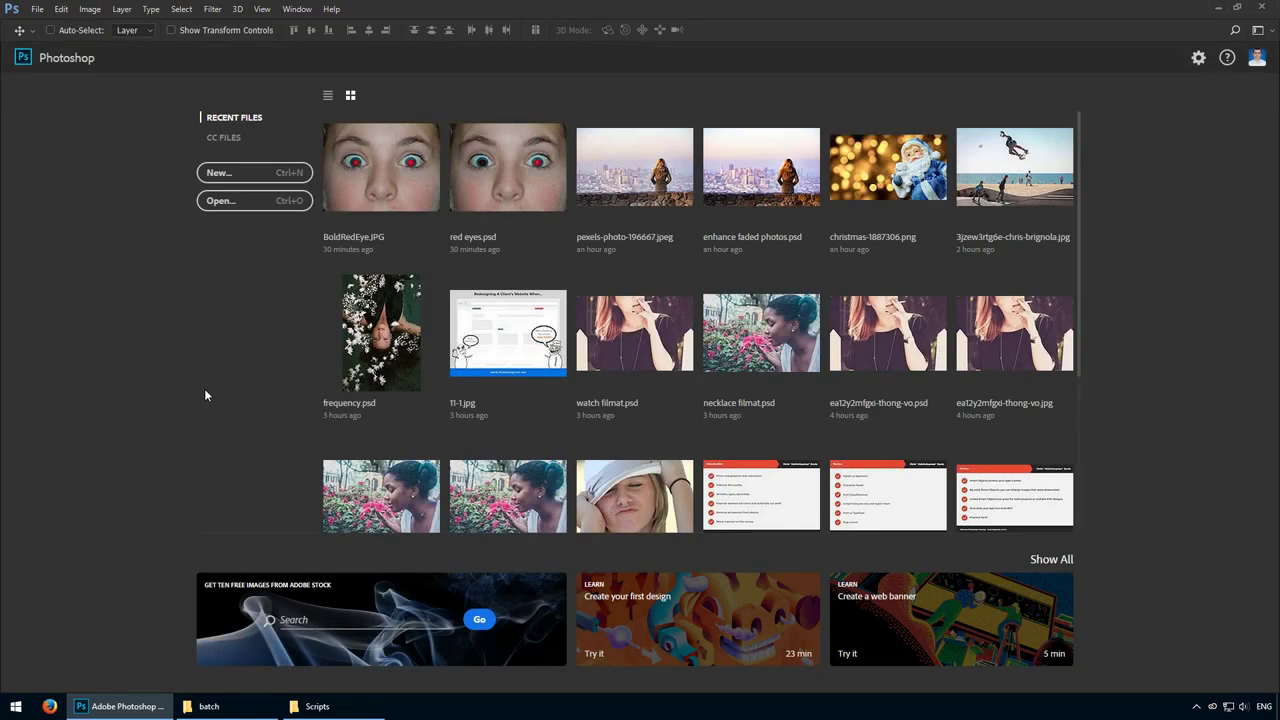
Step: Set the interface color theme to the lightest gray in the preferences
{"action": "key", "text": "ctrl+k"}
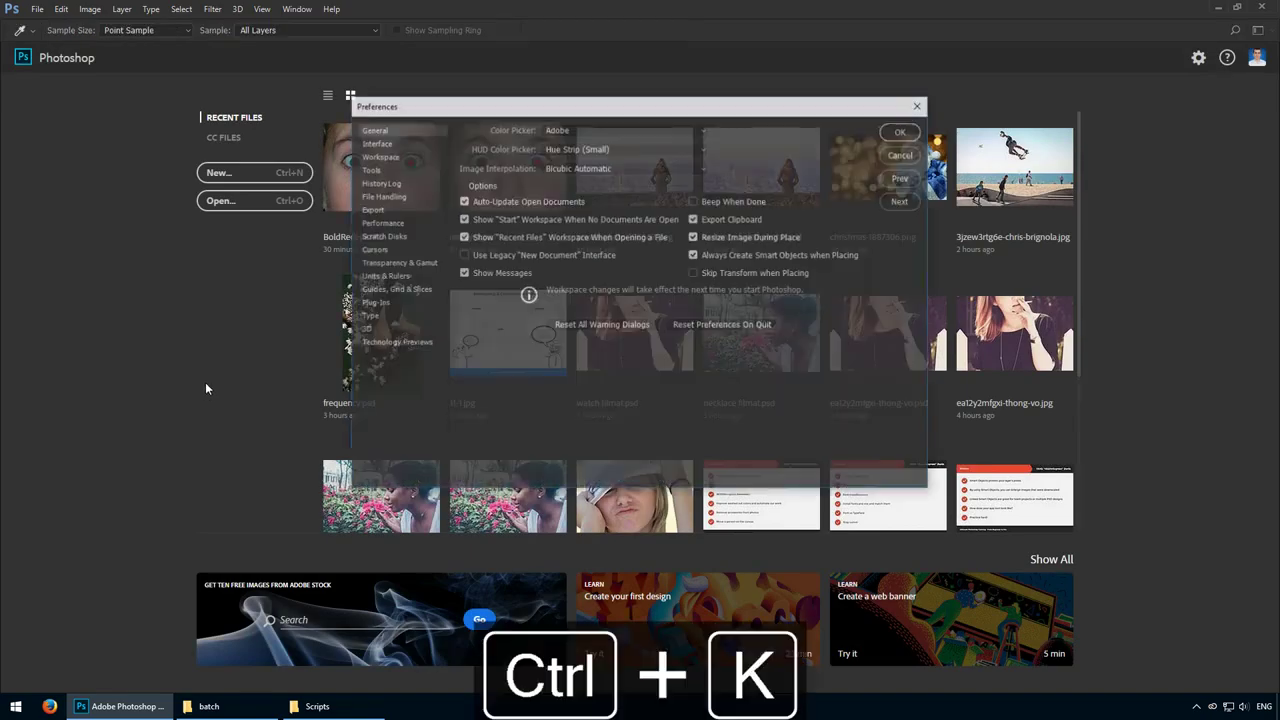
{"action": "left_click", "coordinate": [388, 143]}
{"action": "left_click", "coordinate": [604, 150]}
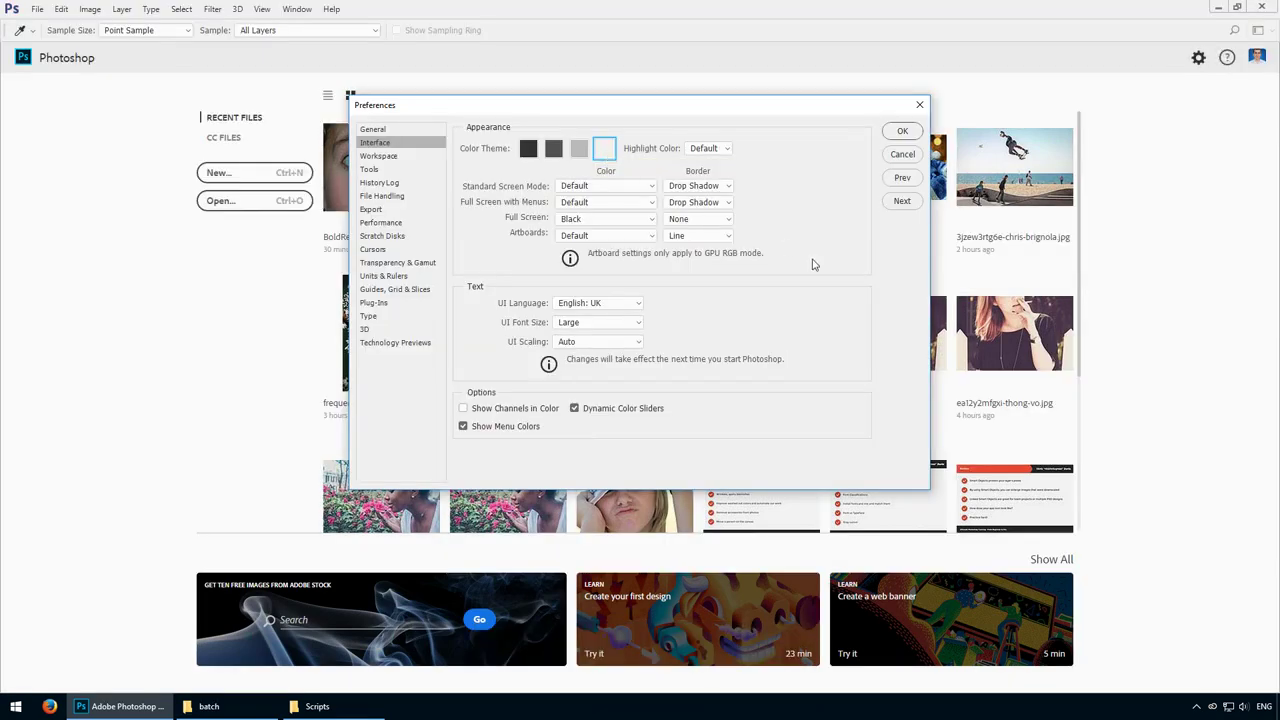
{"action": "left_click", "coordinate": [902, 131]}
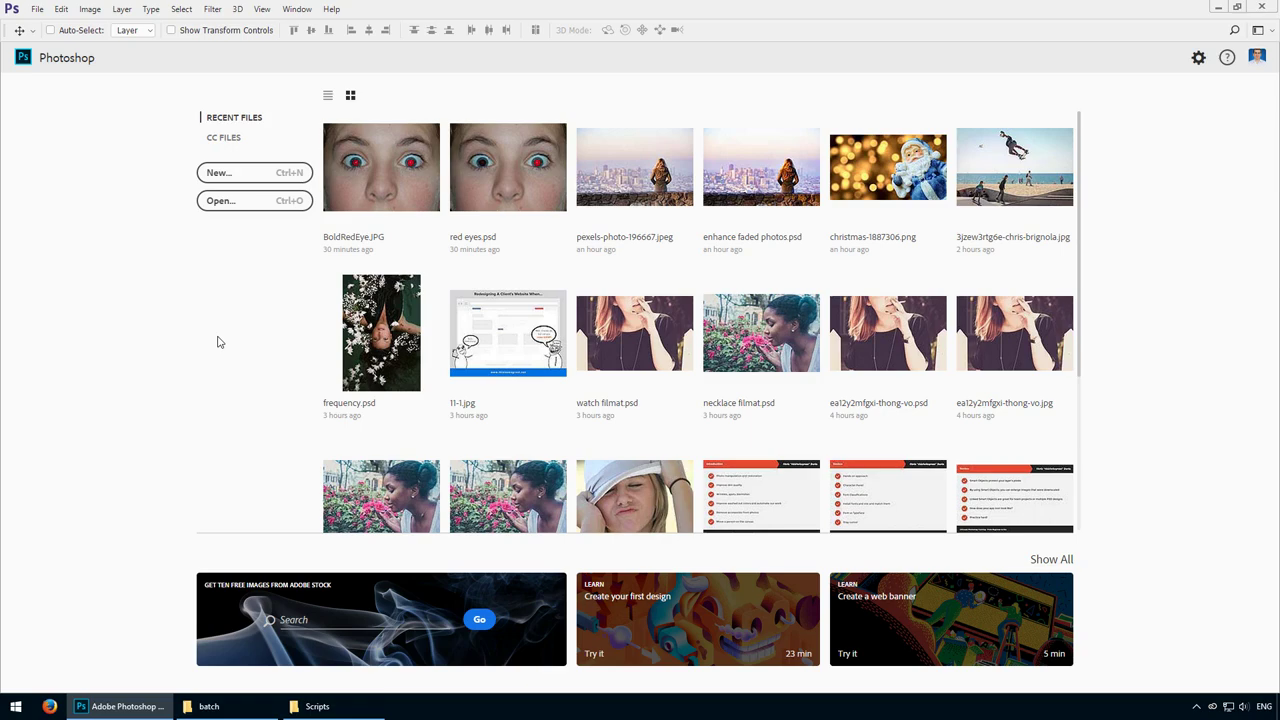
Step: Open pexels-photo-87323 from the batch folder as a document in Photoshop
{"action": "left_click", "coordinate": [208, 706]}
{"action": "left_click", "coordinate": [187, 450]}
{"action": "left_click", "coordinate": [209, 706]}
{"action": "left_click_drag", "start_coordinate": [771, 216], "coordinate": [781, 32]}
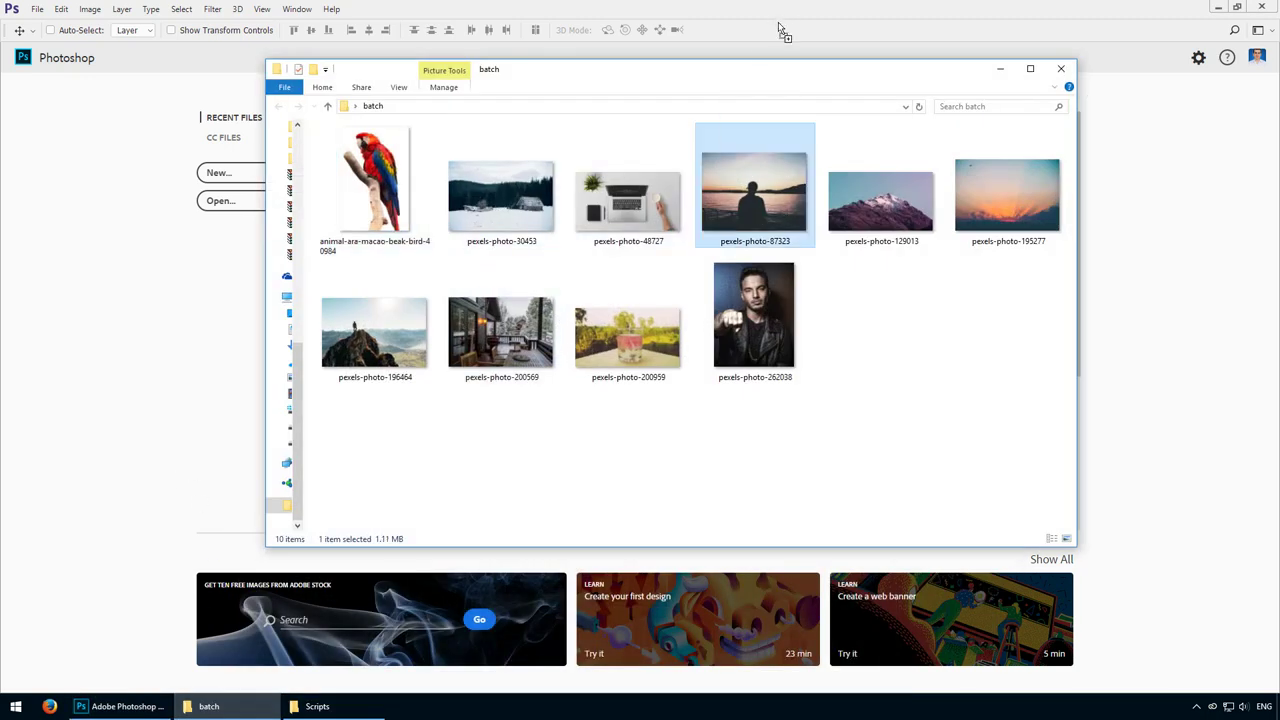
Step: Place all the remaining photos from the batch folder as layers in the pexels-photo-87323 document
{"action": "key", "text": "alt+Tab"}
{"action": "key", "text": "ctrl+a"}
{"action": "left_click", "coordinate": [730, 200], "text": "ctrl"}
{"action": "left_click_drag", "start_coordinate": [730, 200], "coordinate": [711, 39]}
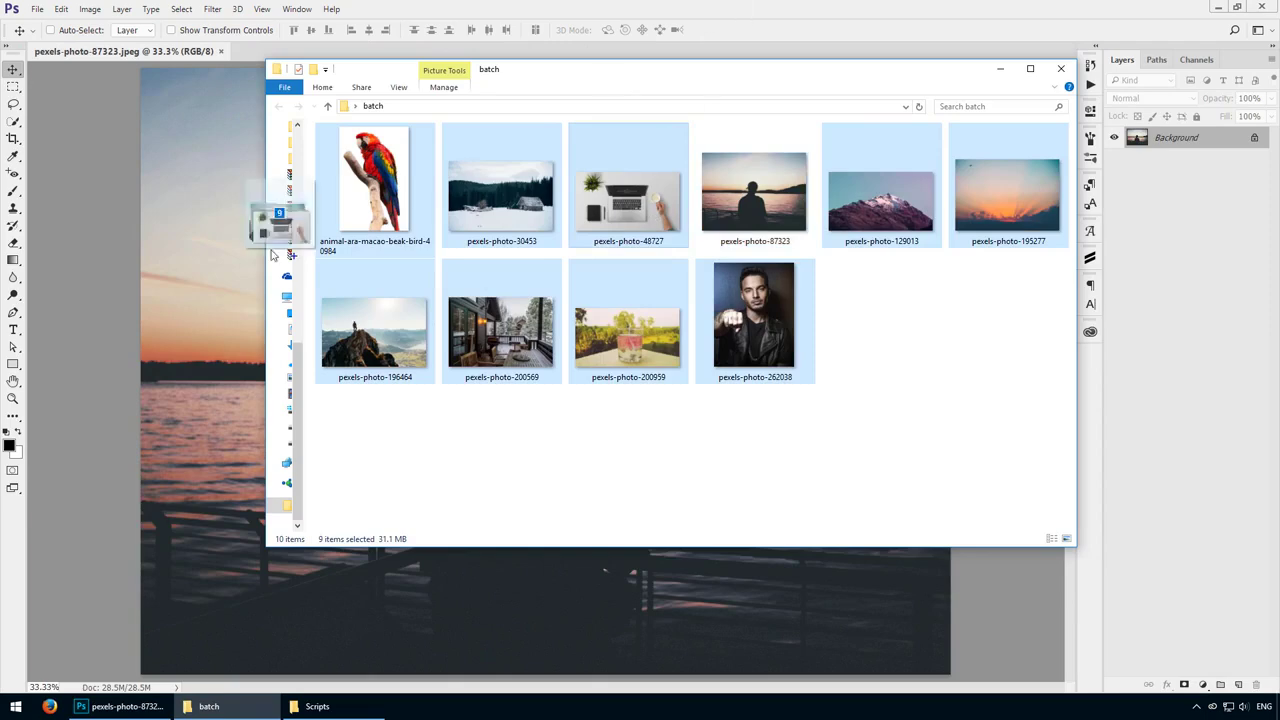
{"action": "key", "text": "Return"}
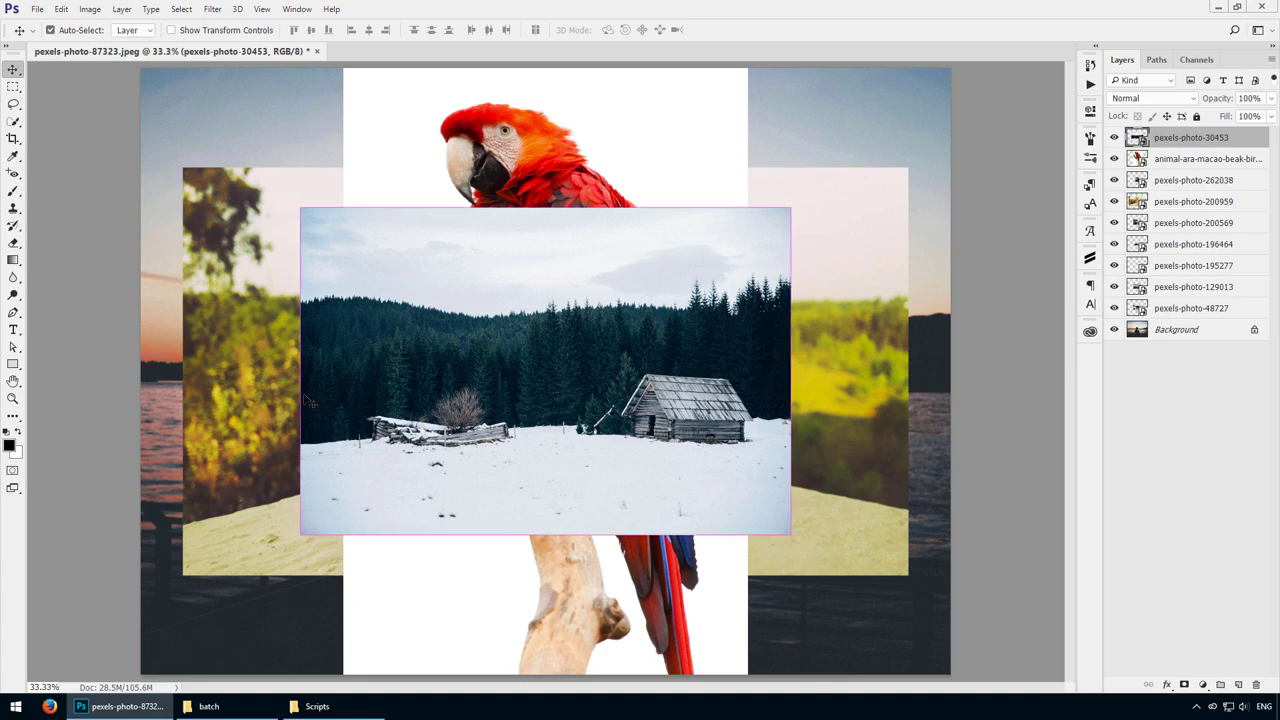
Step: Try the Skip Transform when Placing option in the general preferences and leave them without changes
{"action": "key", "text": "i"}
{"action": "key", "text": "ctrl+k"}
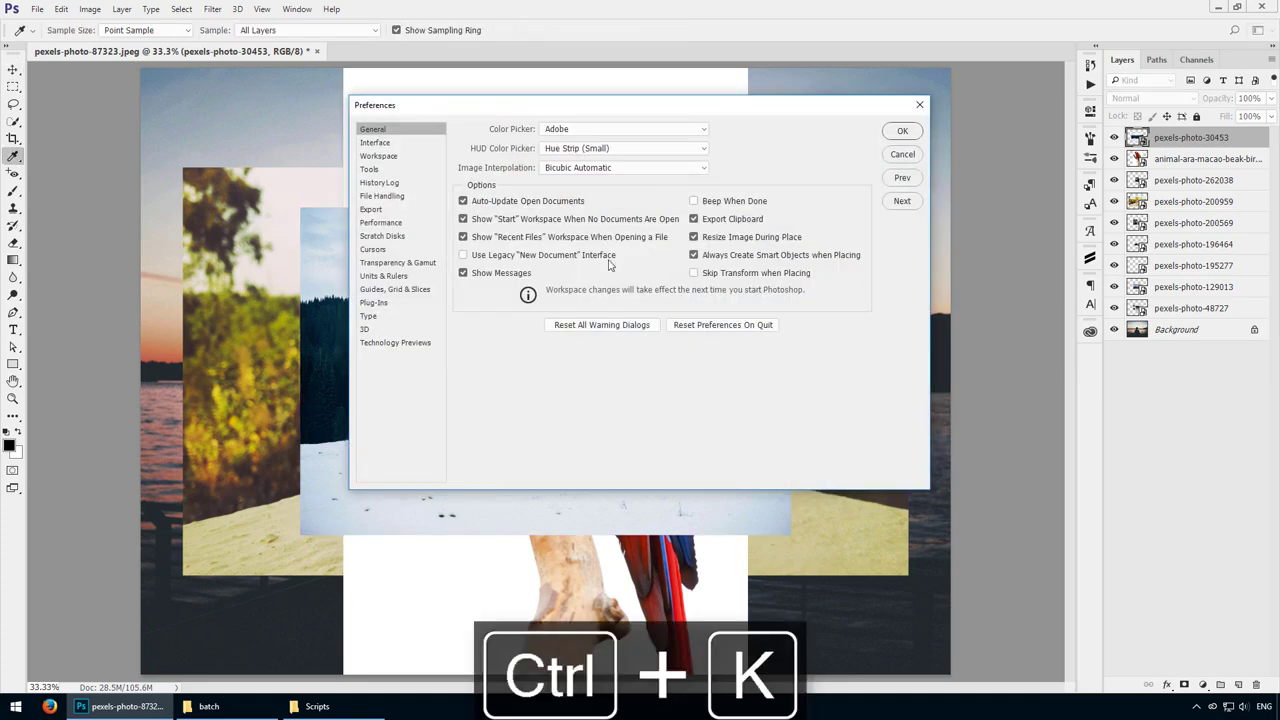
{"action": "left_click", "coordinate": [802, 277]}
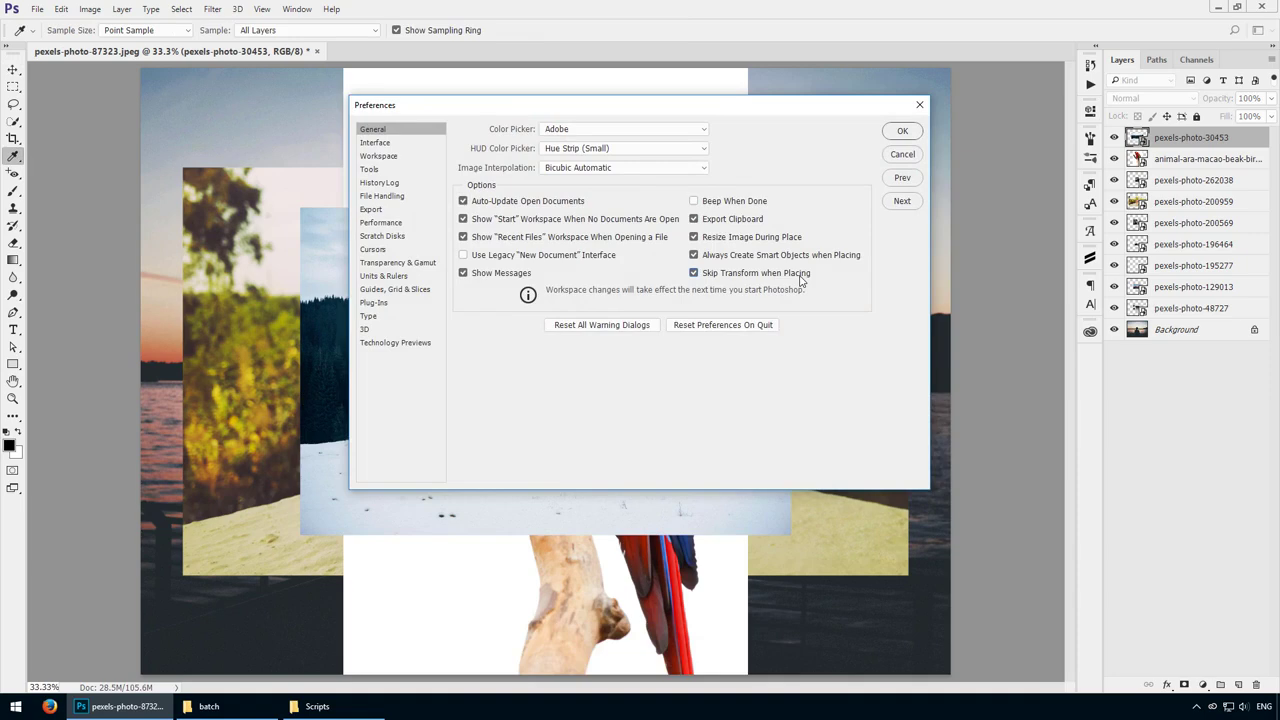
{"action": "left_click", "coordinate": [798, 278]}
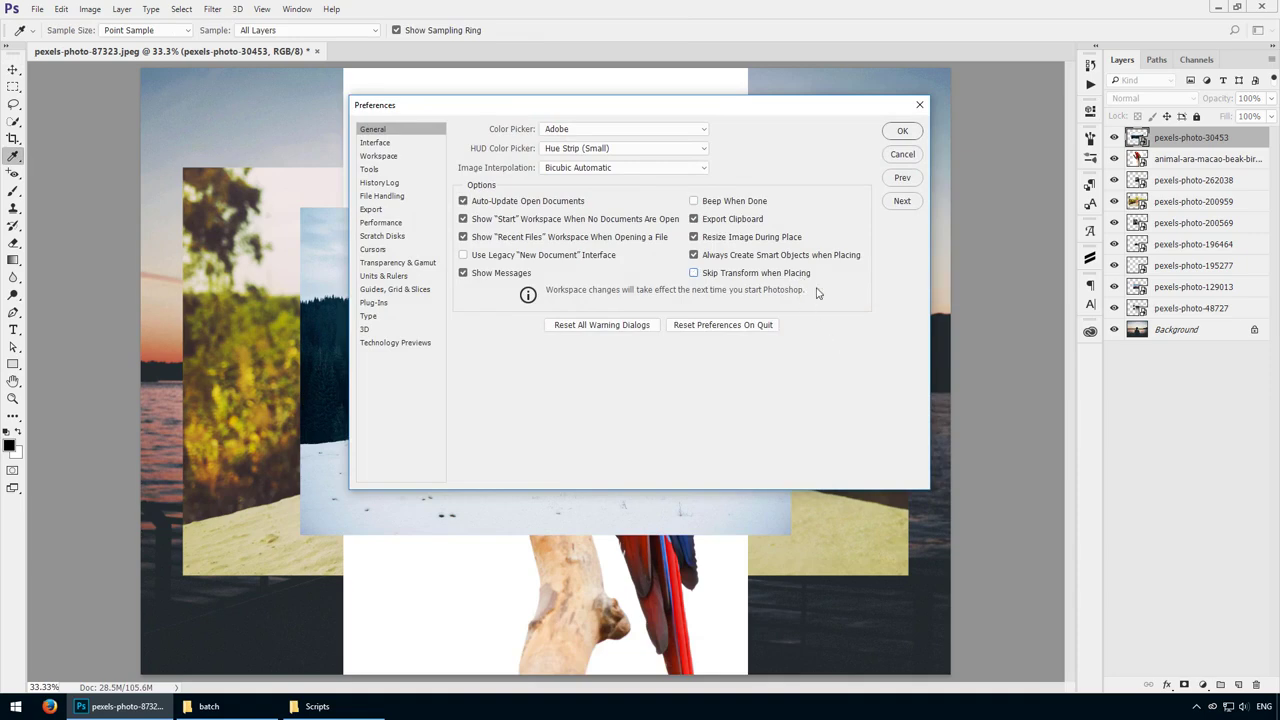
{"action": "left_click", "coordinate": [920, 105]}
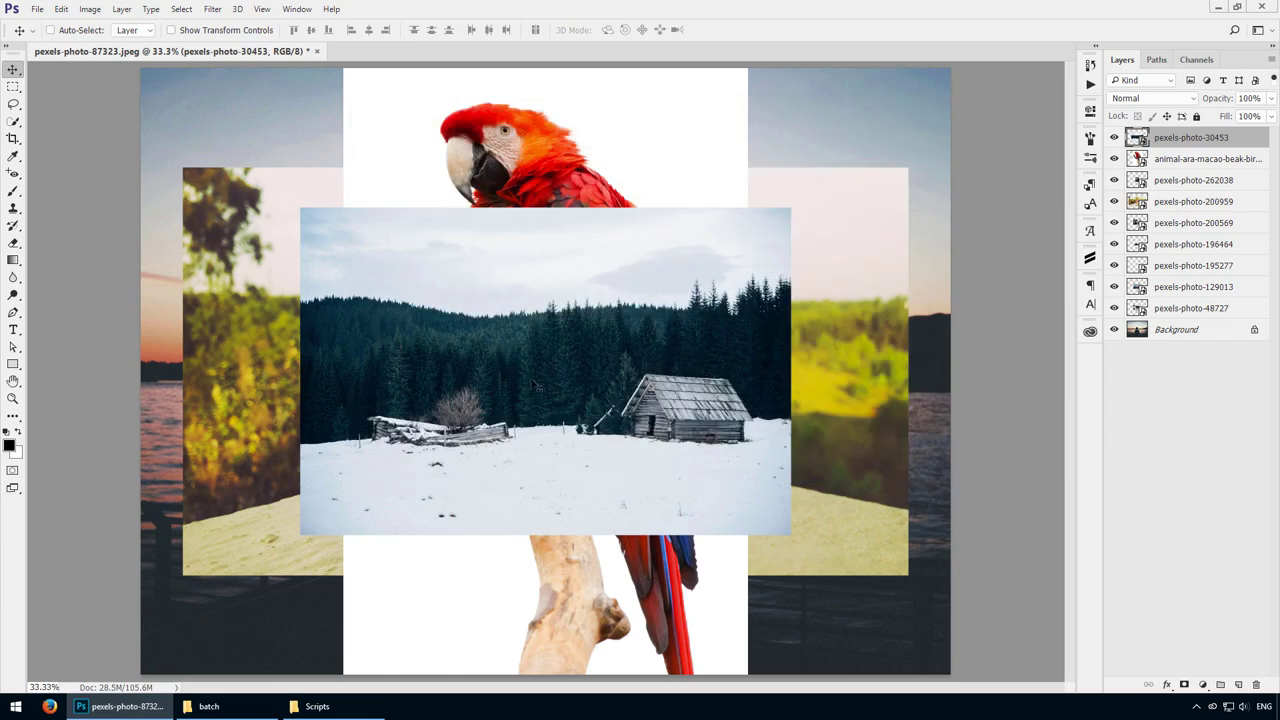
Step: Start the Layer Saver script and review its output formats, keeping Save all layers and PNG
{"action": "left_click", "coordinate": [42, 11]}
{"action": "mouse_move", "coordinate": [141, 316]}
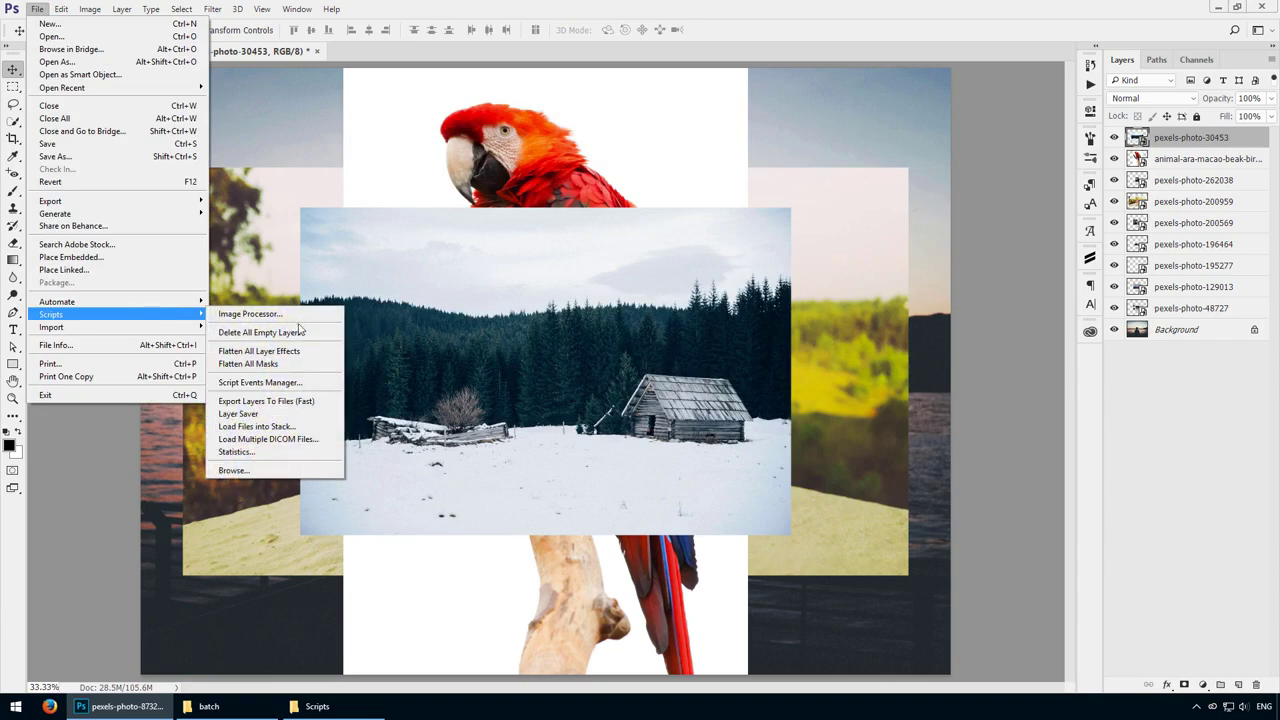
{"action": "left_click", "coordinate": [288, 416]}
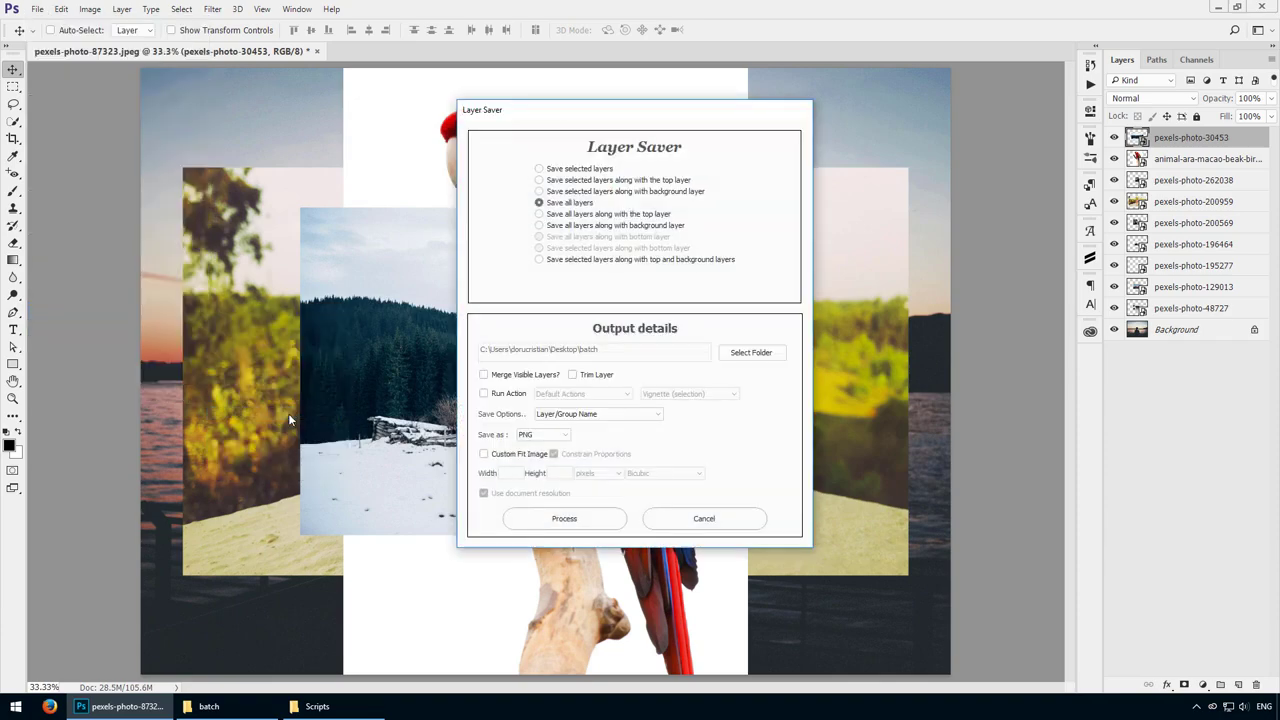
{"action": "left_click_drag", "start_coordinate": [658, 122], "coordinate": [862, 160]}
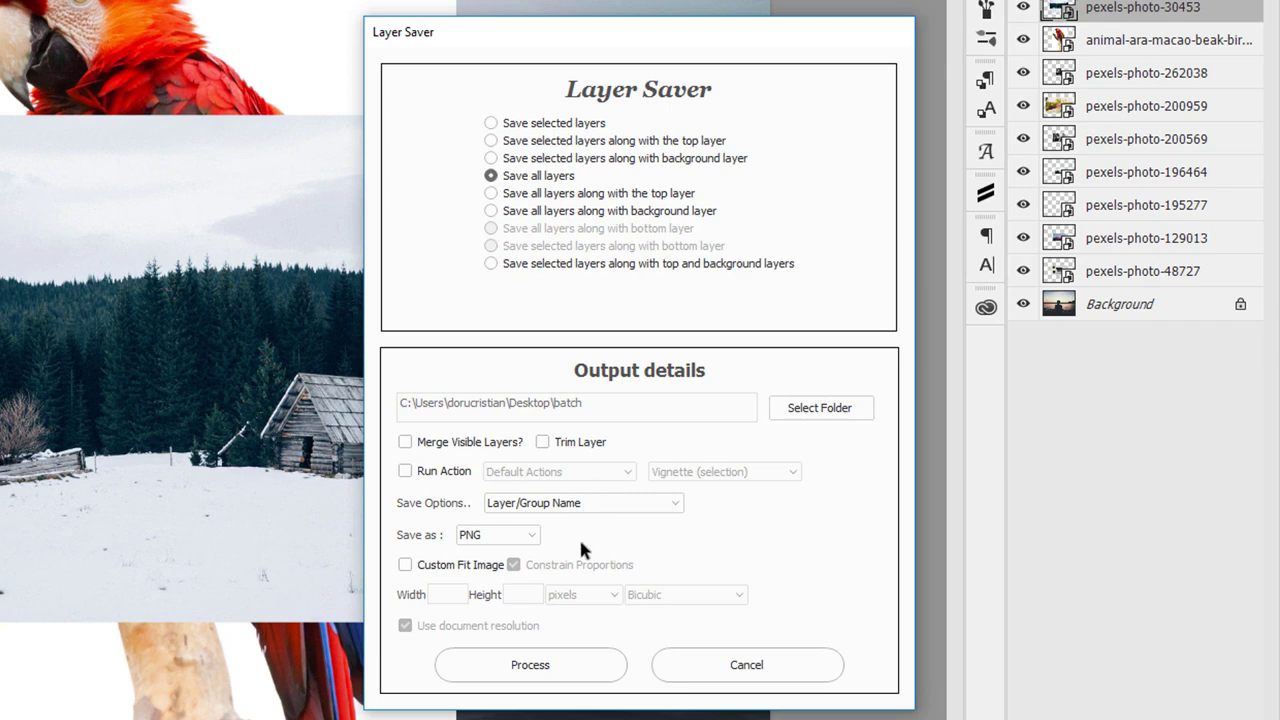
{"action": "left_click", "coordinate": [522, 538]}
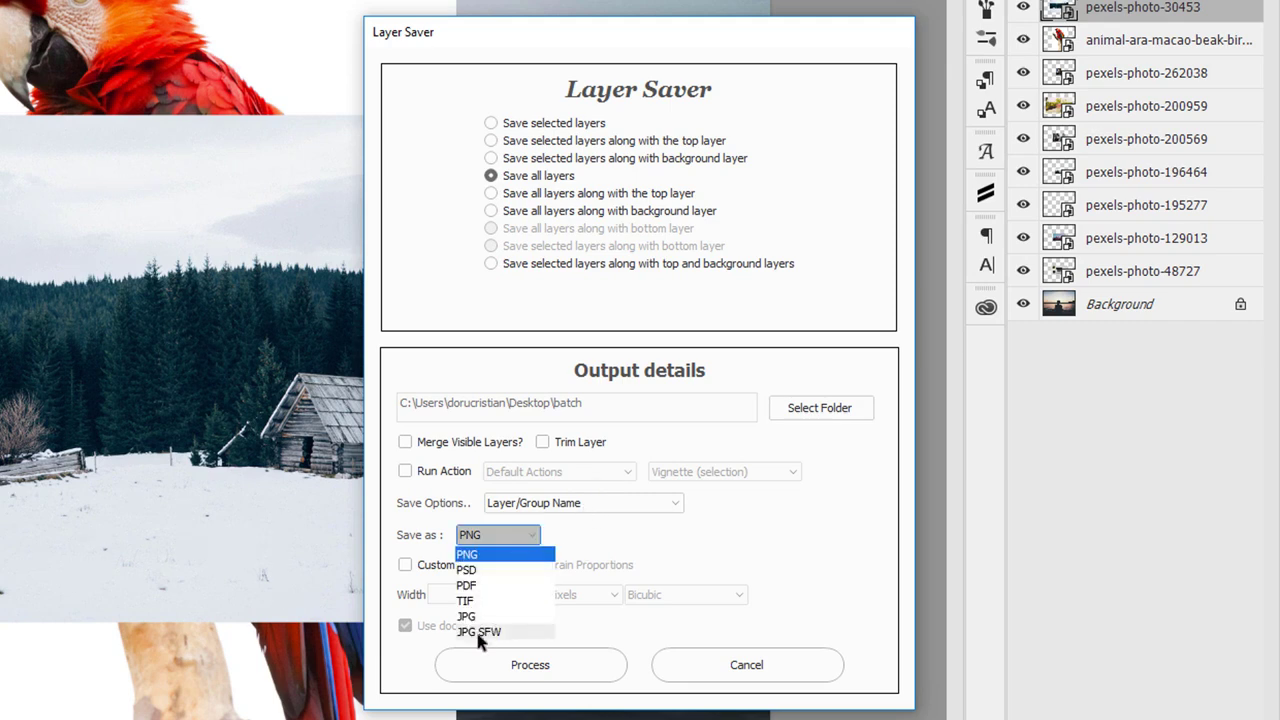
{"action": "left_click", "coordinate": [570, 535]}
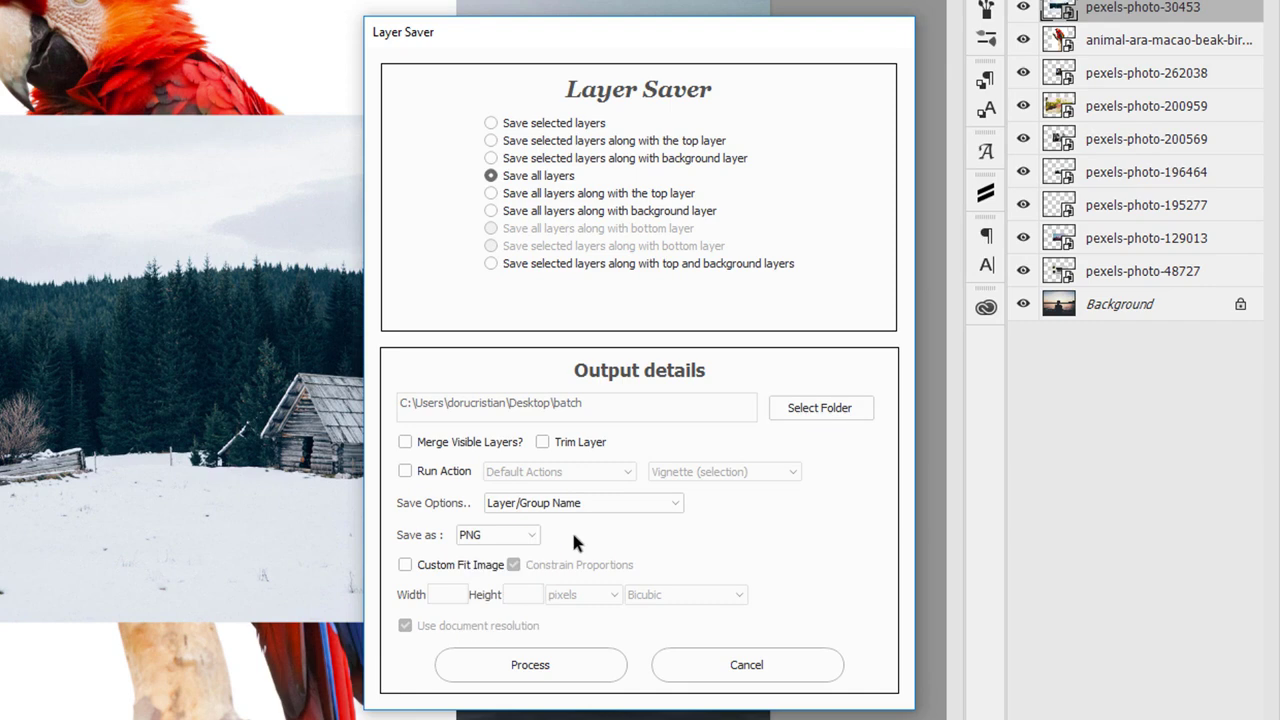
Step: Choose the Desktop as the output folder for the saved layers
{"action": "left_click", "coordinate": [840, 410]}
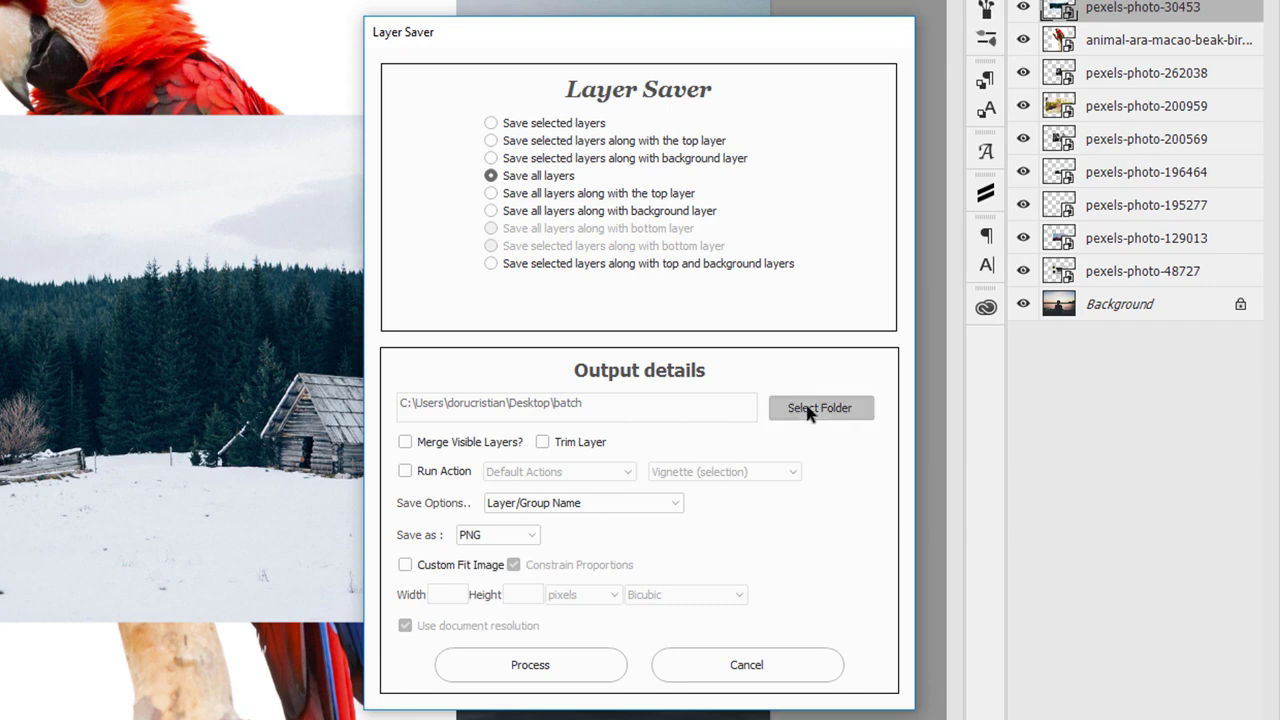
{"action": "left_click", "coordinate": [224, 387]}
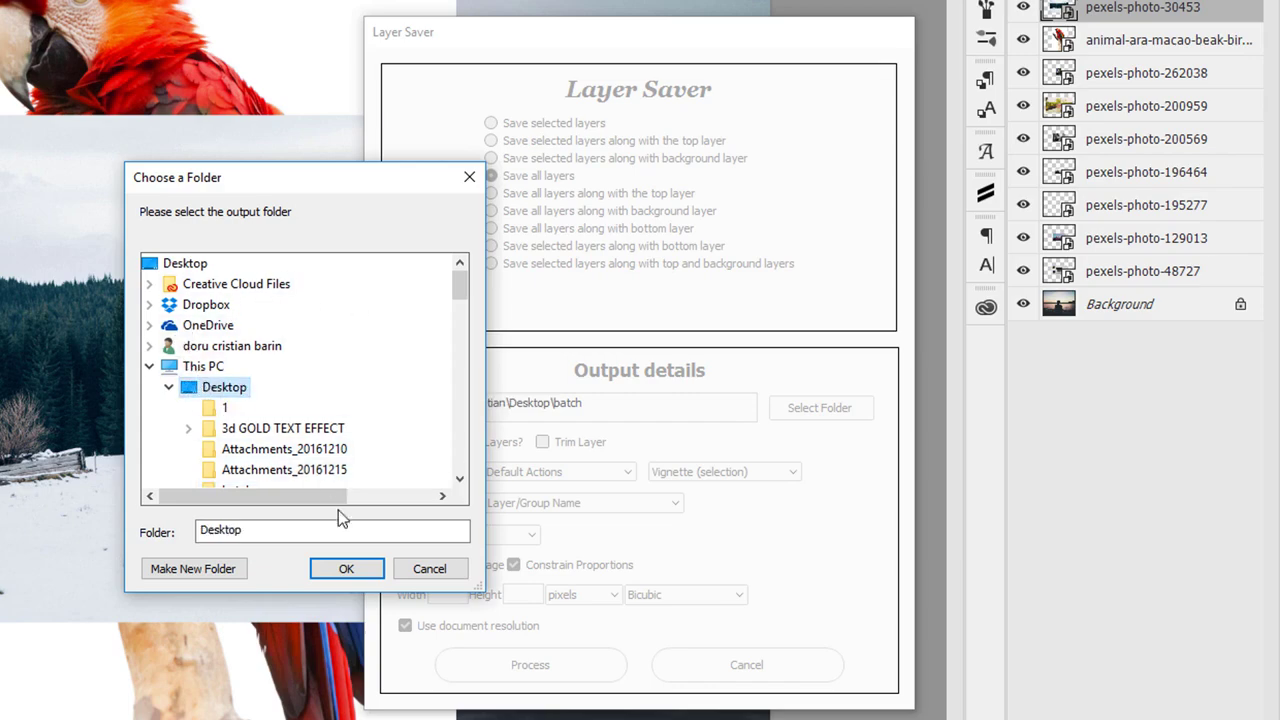
{"action": "left_click", "coordinate": [346, 568]}
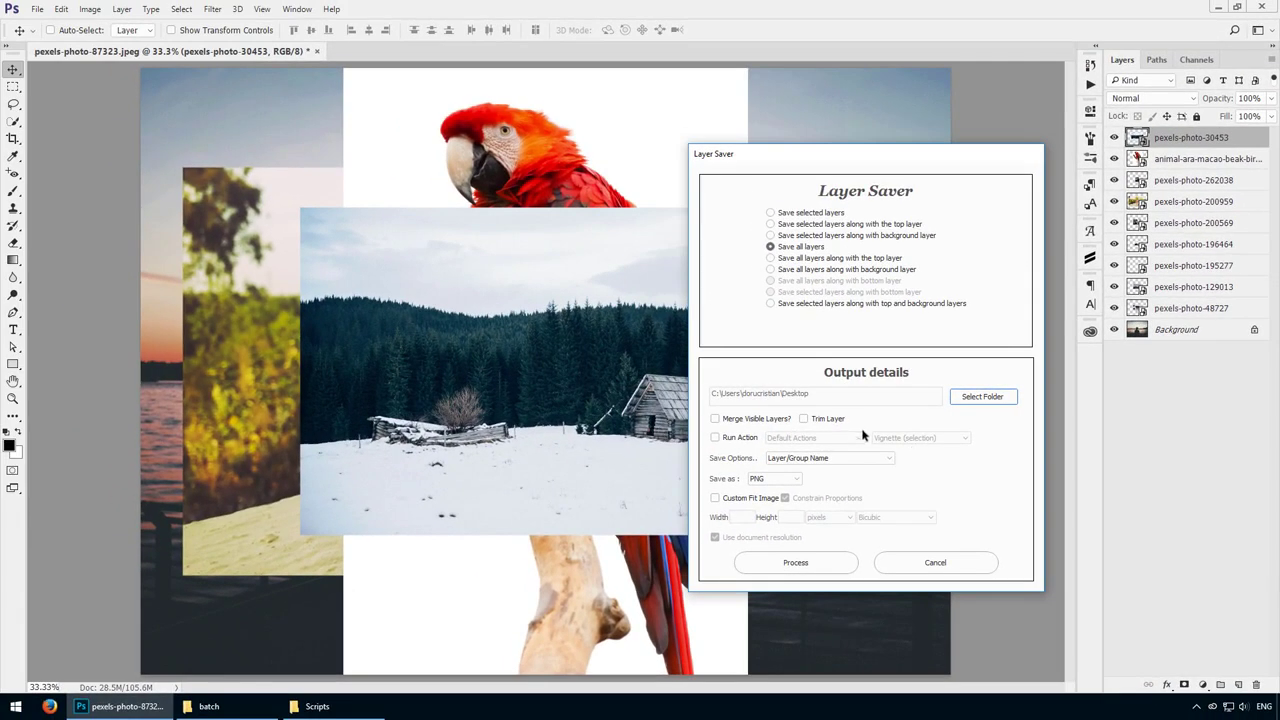
Step: Enable Trim Layer and a custom fit of 2000 × 2000 pixels, and process all layers
{"action": "left_click", "coordinate": [656, 431]}
{"action": "left_click", "coordinate": [770, 499]}
{"action": "left_click", "coordinate": [742, 516]}
{"action": "type", "text": "2000"}
{"action": "key", "text": "Tab"}
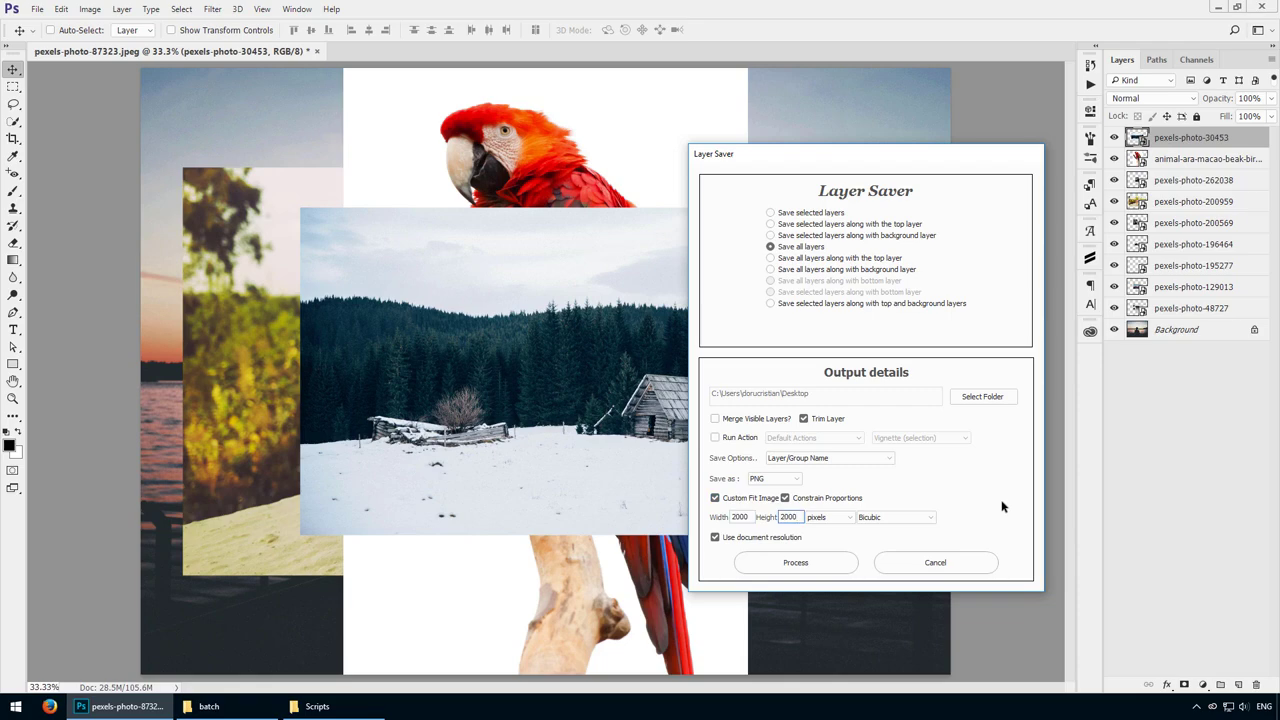
{"action": "left_click", "coordinate": [823, 566]}
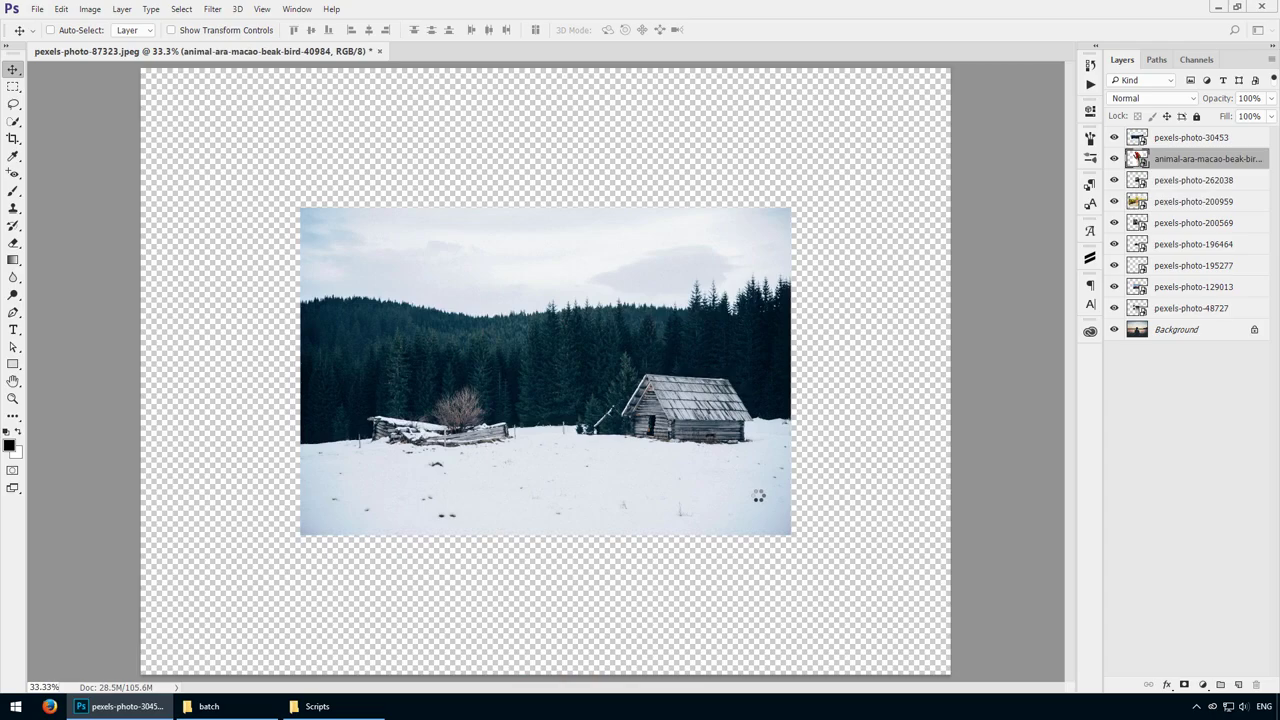
Step: Open several of the exported PNG files on the Desktop and examine their pixel dimensions in the image viewer
{"action": "key", "text": "super+d"}
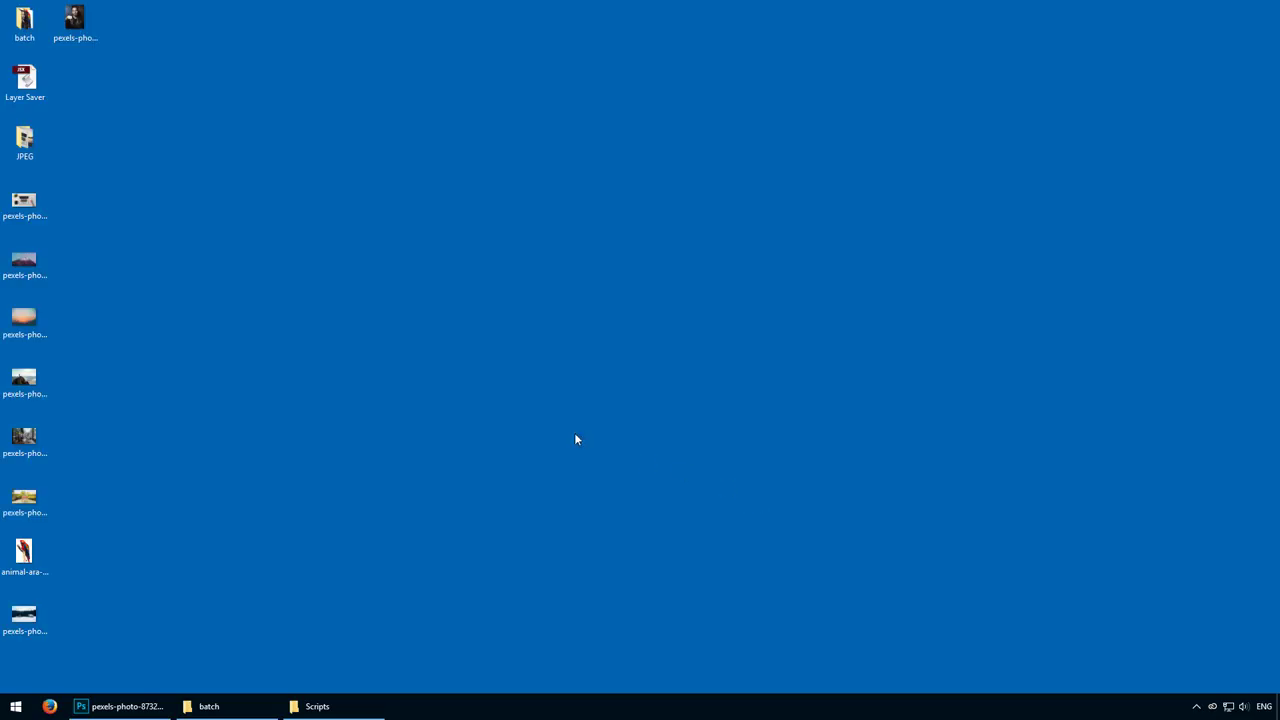
{"action": "double_click", "coordinate": [24, 200]}
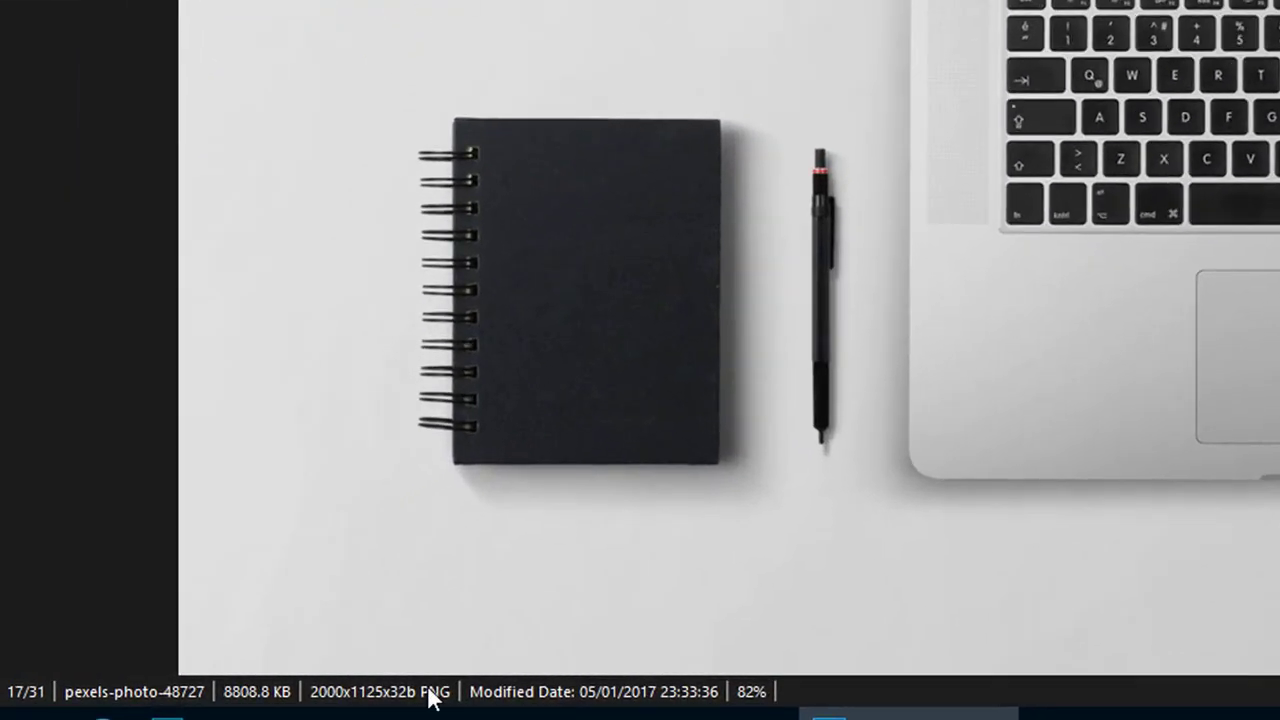
{"action": "key", "text": "super+Down"}
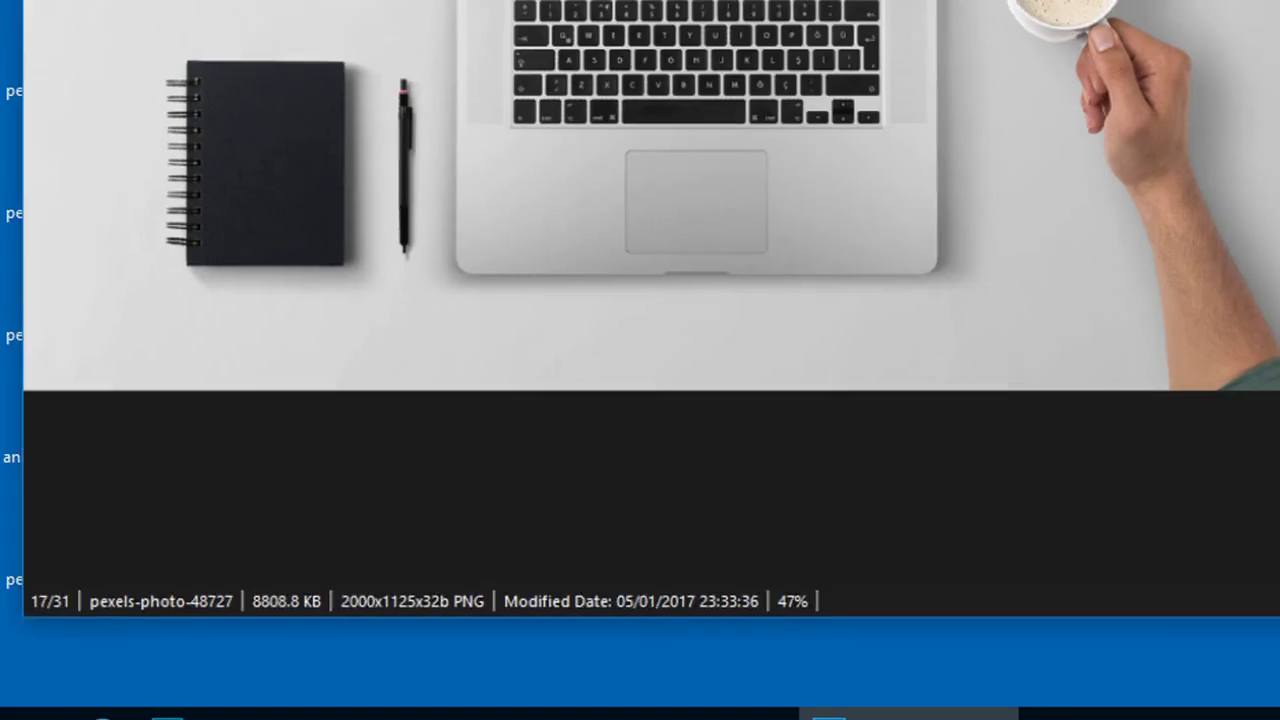
{"action": "double_click", "coordinate": [46, 2]}
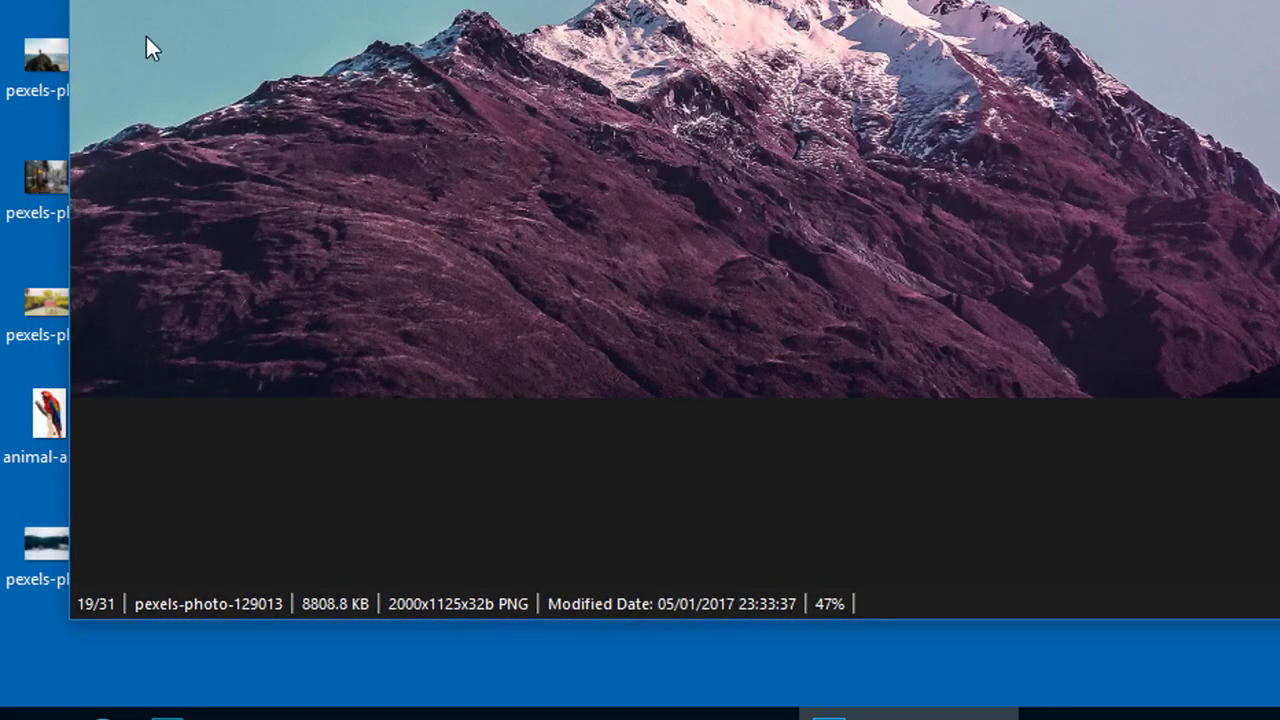
{"action": "double_click", "coordinate": [46, 2]}
{"action": "left_click_drag", "start_coordinate": [200, 2], "coordinate": [411, 2]}
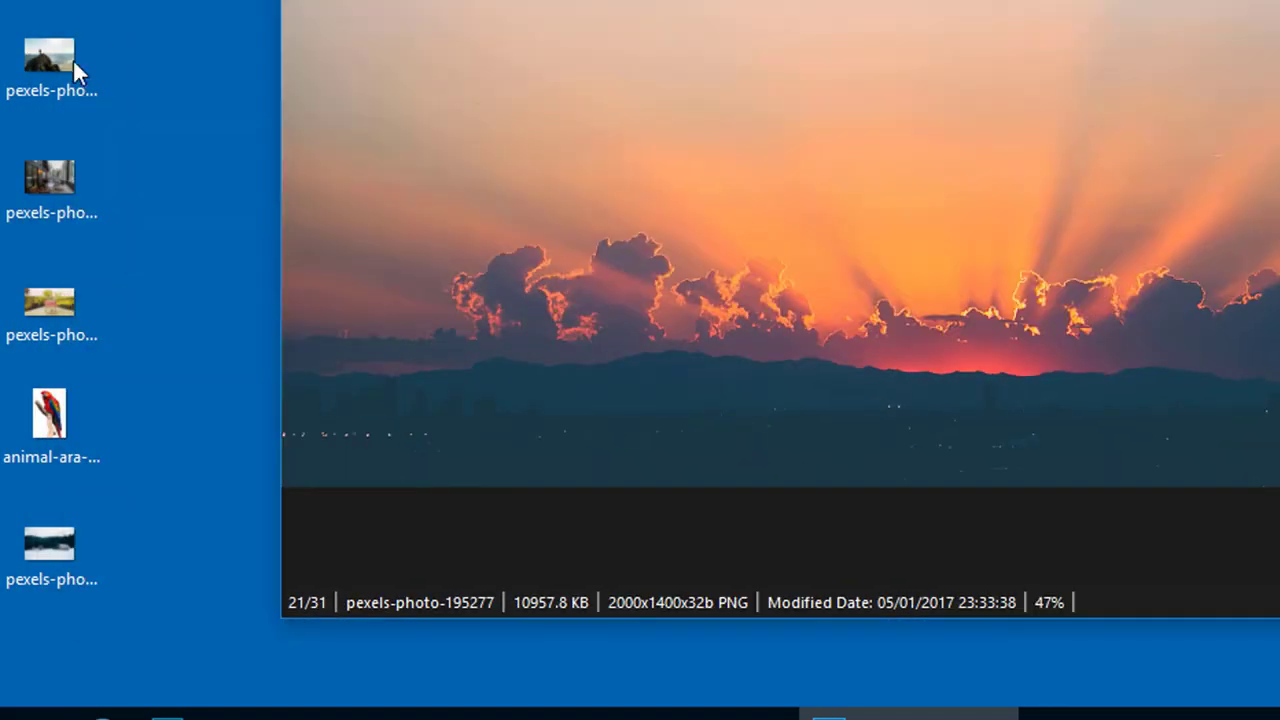
{"action": "double_click", "coordinate": [60, 175]}
{"action": "double_click", "coordinate": [69, 302]}
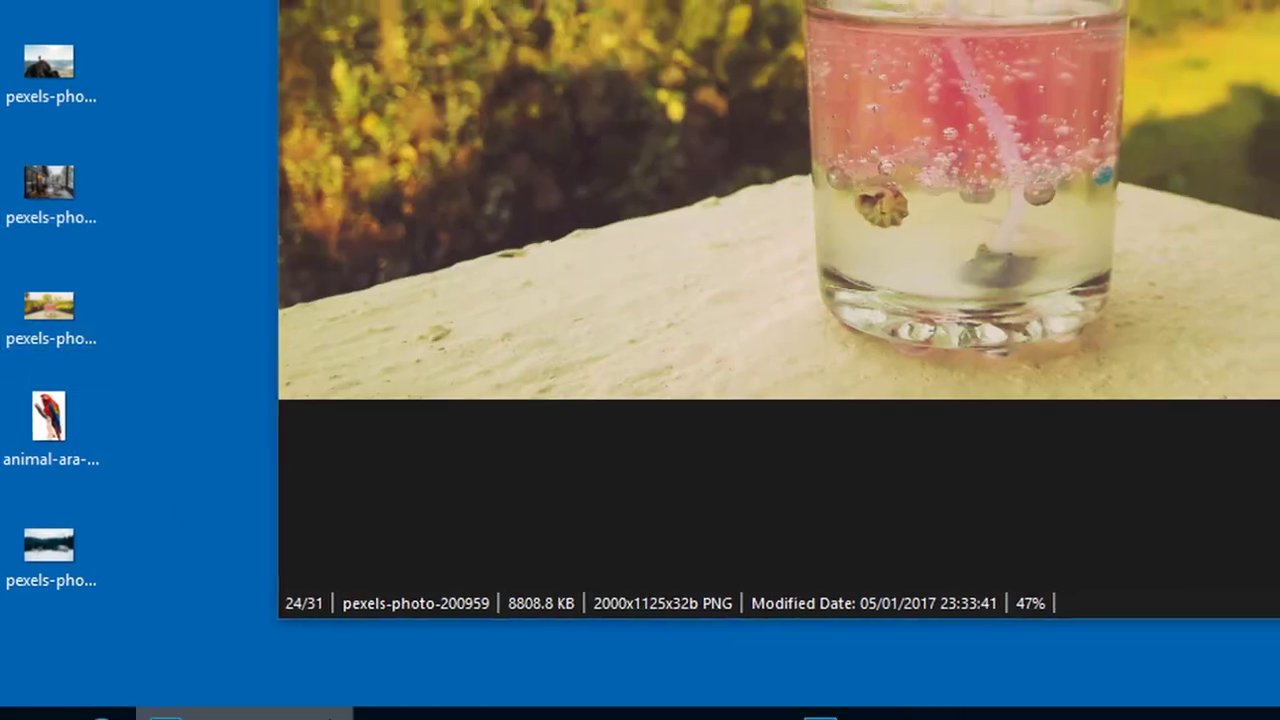
Step: Switch back to Photoshop and add a Black & White adjustment layer with default settings above all photo layers
{"action": "left_click", "coordinate": [247, 716]}
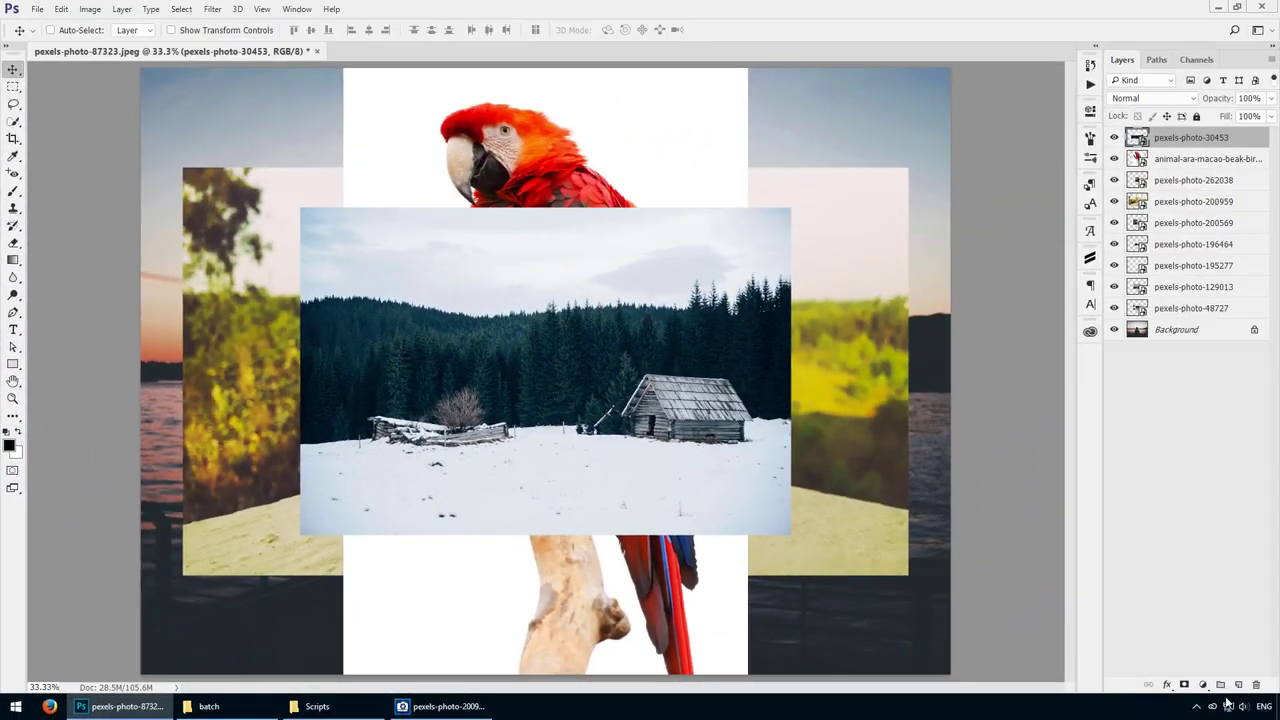
{"action": "left_click", "coordinate": [1203, 685]}
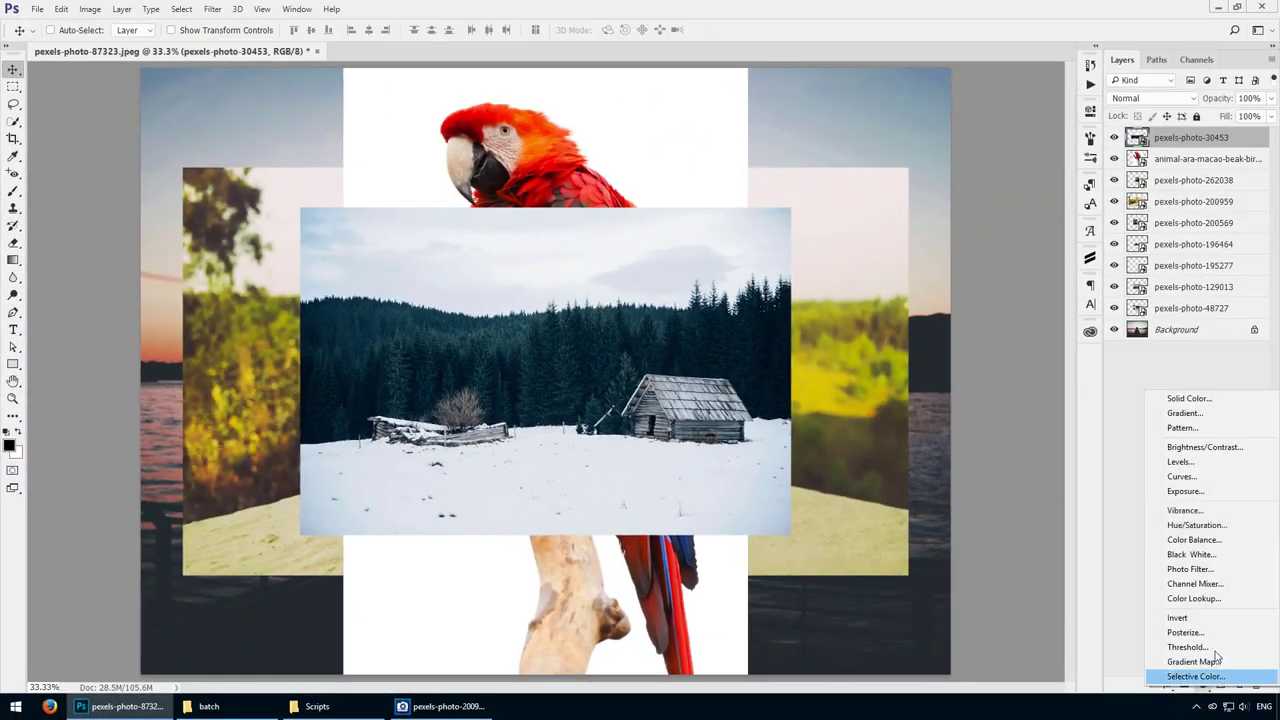
{"action": "left_click", "coordinate": [1224, 556]}
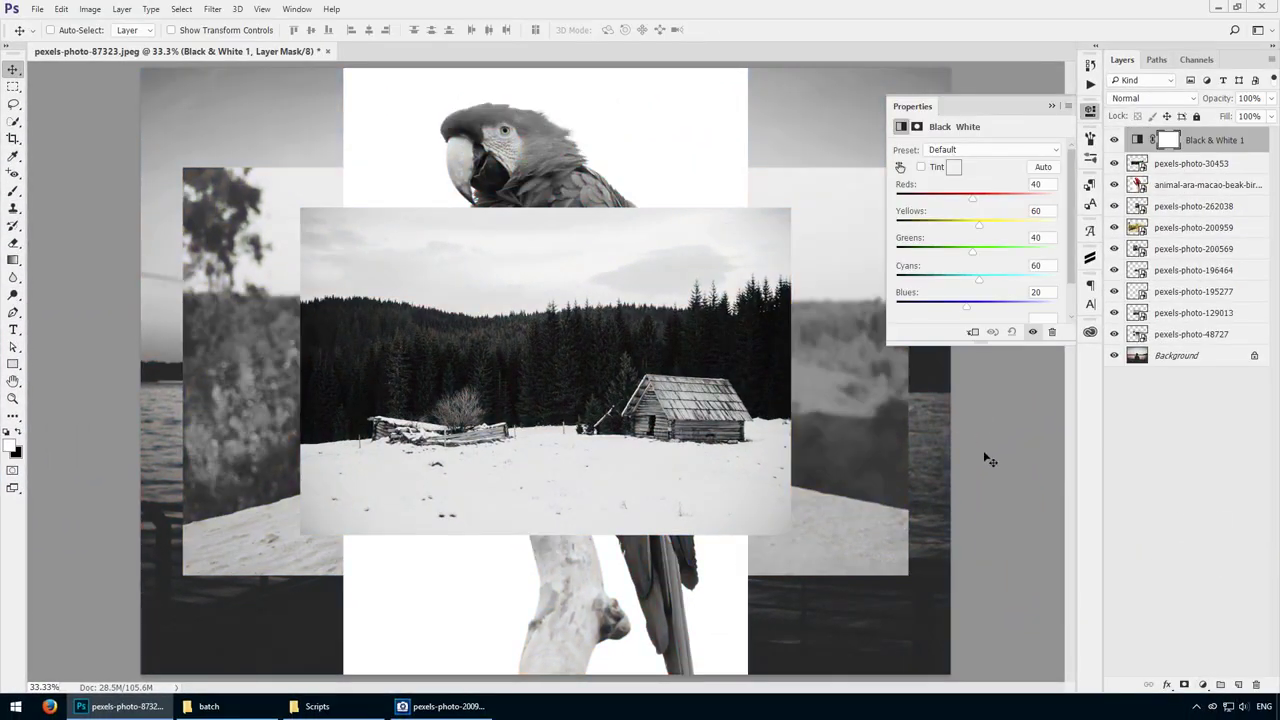
{"action": "left_click", "coordinate": [1091, 111]}
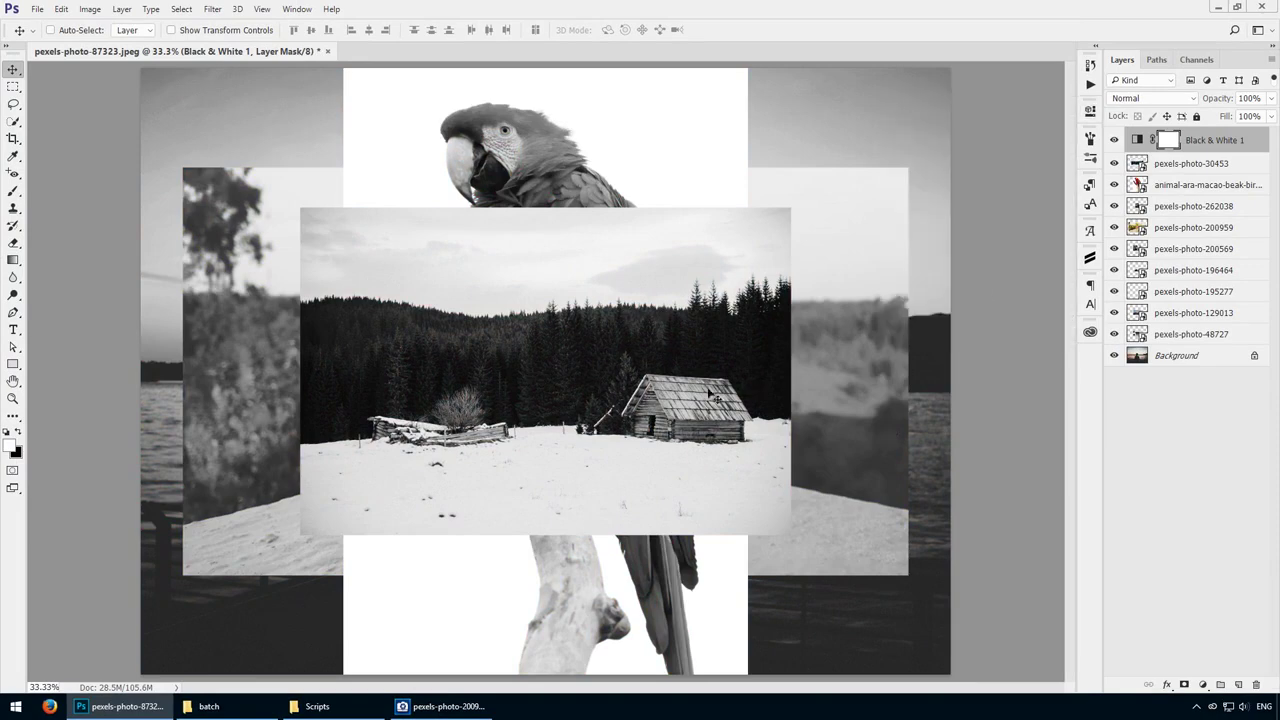
Step: Open the Layer Saver script and choose to save all layers along with the top layer
{"action": "left_click", "coordinate": [42, 11]}
{"action": "mouse_move", "coordinate": [120, 315]}
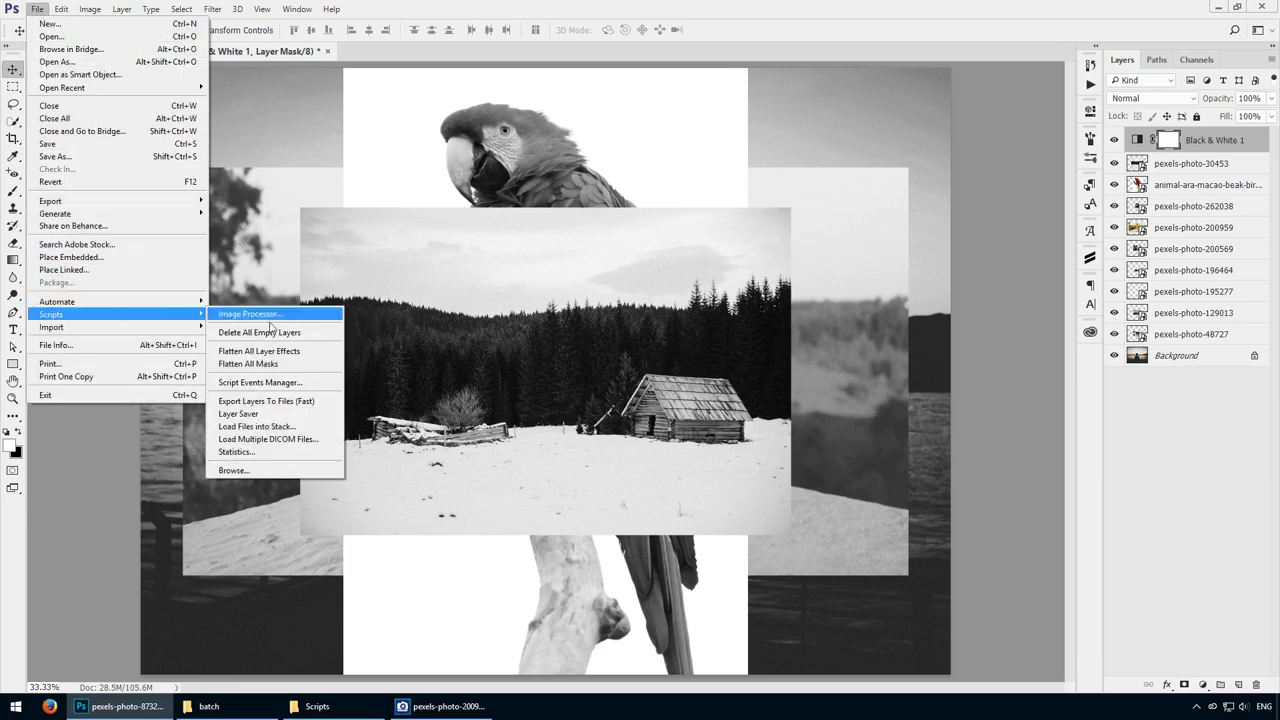
{"action": "left_click", "coordinate": [255, 414]}
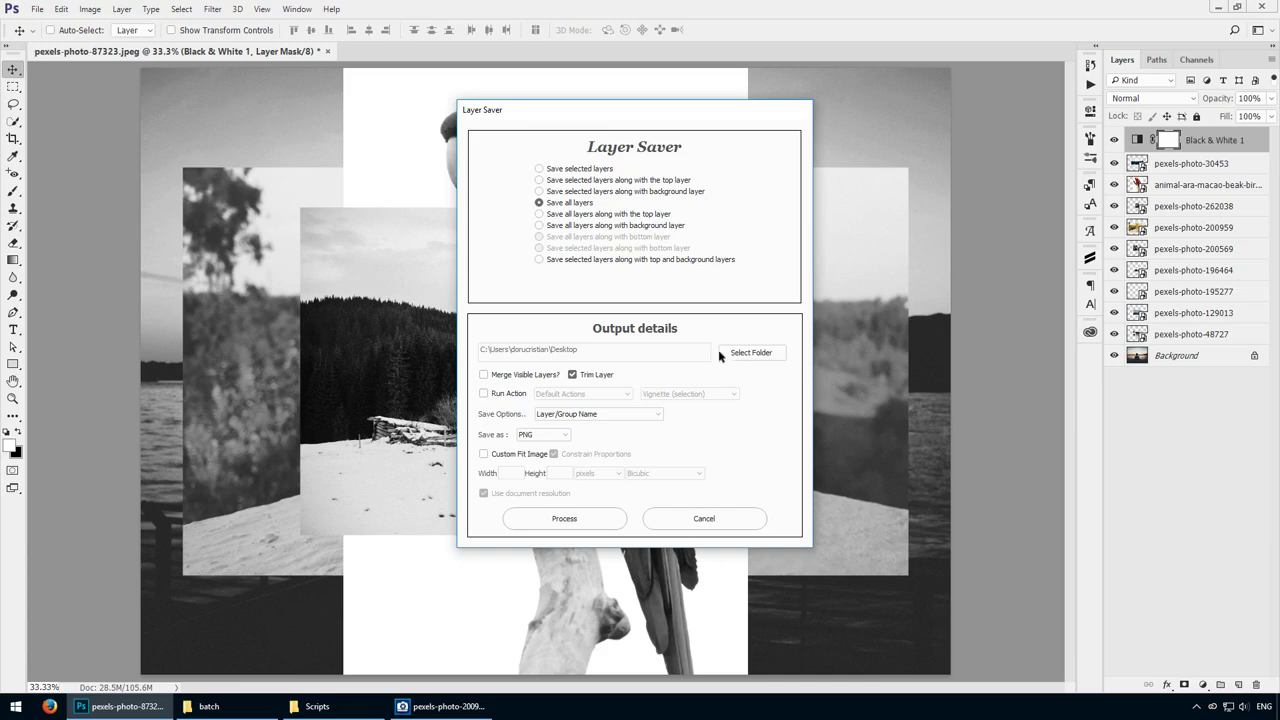
{"action": "left_click", "coordinate": [642, 216]}
{"action": "left_click", "coordinate": [704, 261]}
{"action": "left_click", "coordinate": [645, 219]}
Step: Enable a custom fit of 2000 × 2000 pixels, keep PNG as the output format, and process the layers
{"action": "left_click", "coordinate": [528, 455]}
{"action": "left_click", "coordinate": [510, 473]}
{"action": "type", "text": "2000"}
{"action": "left_click", "coordinate": [566, 472]}
{"action": "type", "text": "200"}
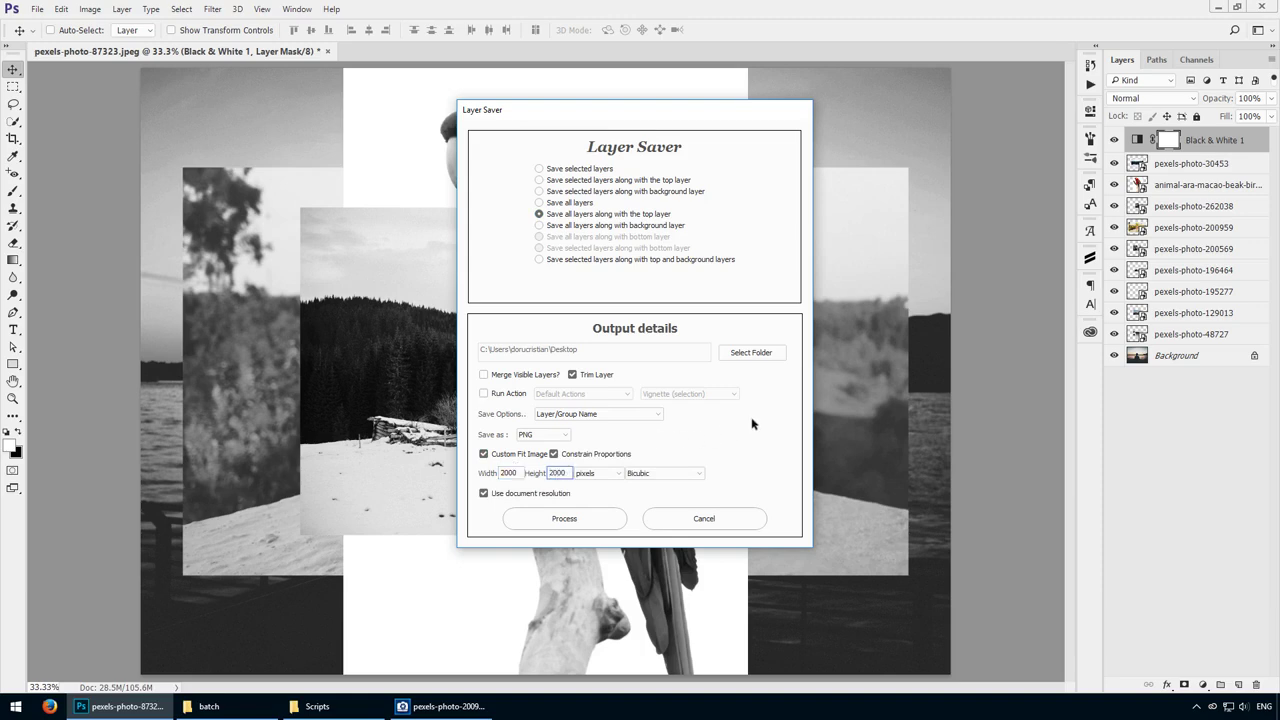
{"action": "left_click", "coordinate": [562, 433]}
{"action": "left_click", "coordinate": [562, 431]}
{"action": "left_click", "coordinate": [586, 519]}
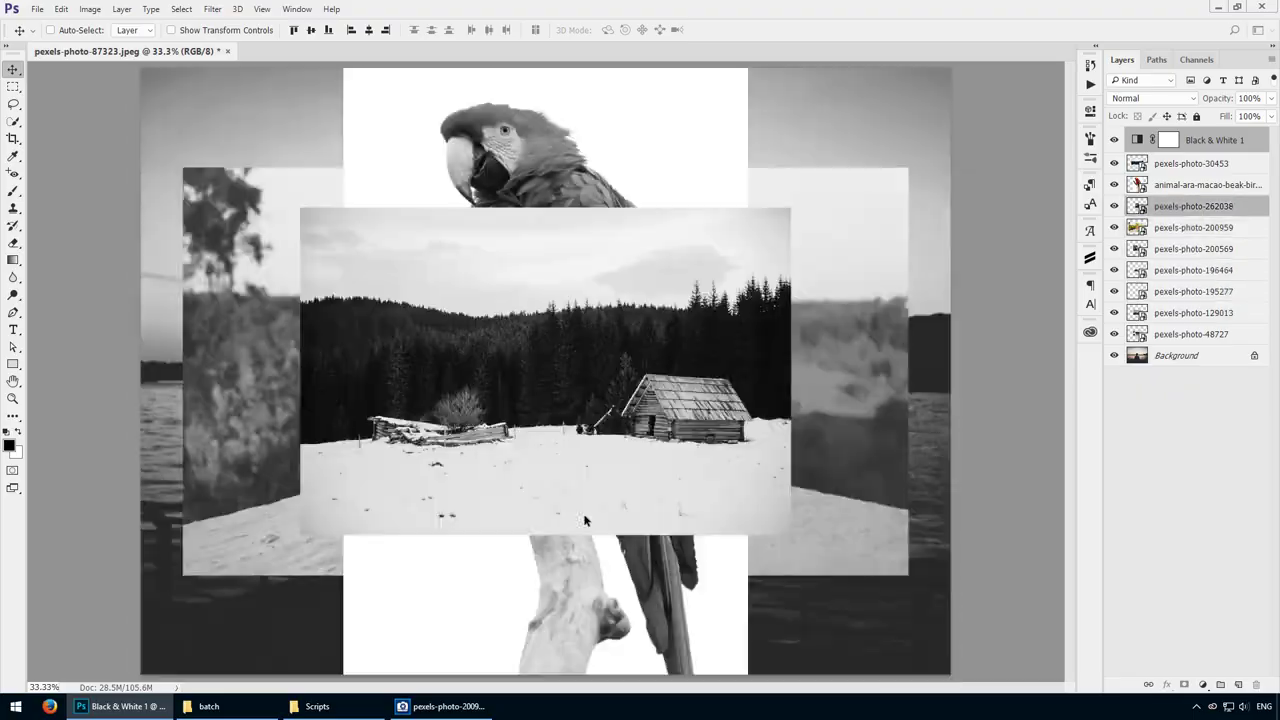
Step: Show the Desktop and open several of the exported PNG files to examine the black-and-white result in the image viewer
{"action": "key", "text": "super+d"}
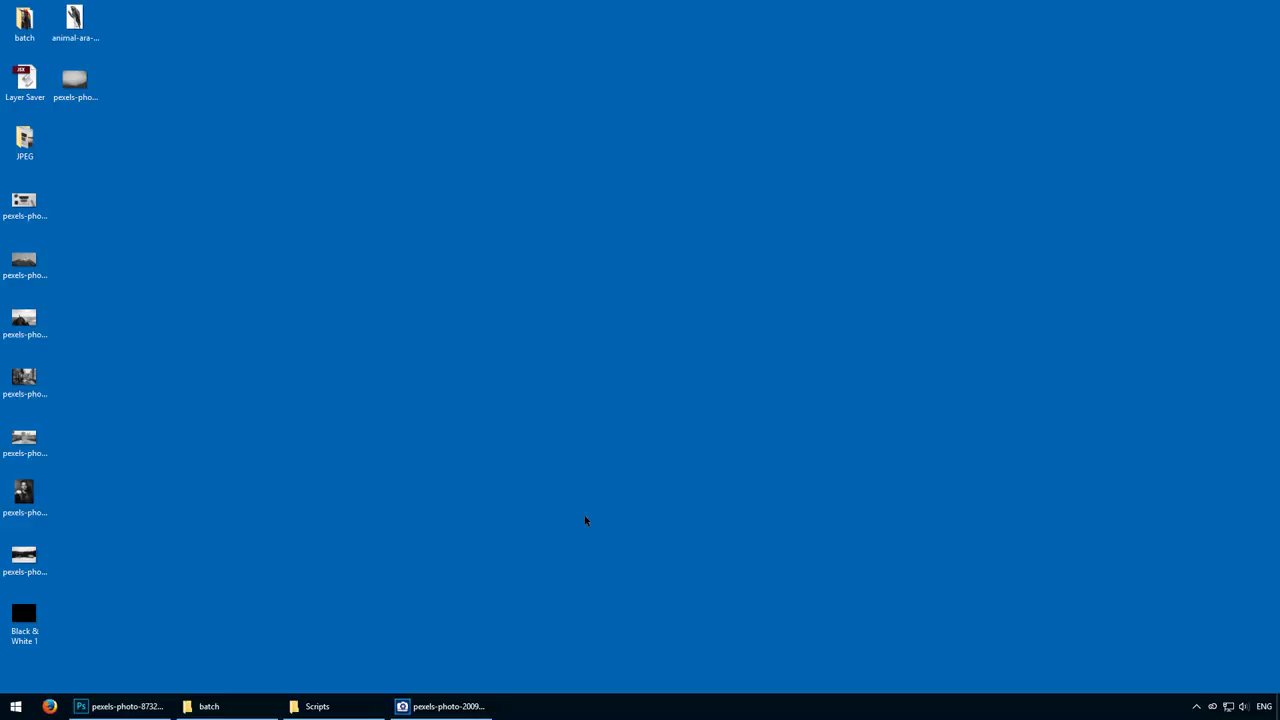
{"action": "double_click", "coordinate": [40, 212]}
{"action": "double_click", "coordinate": [27, 377]}
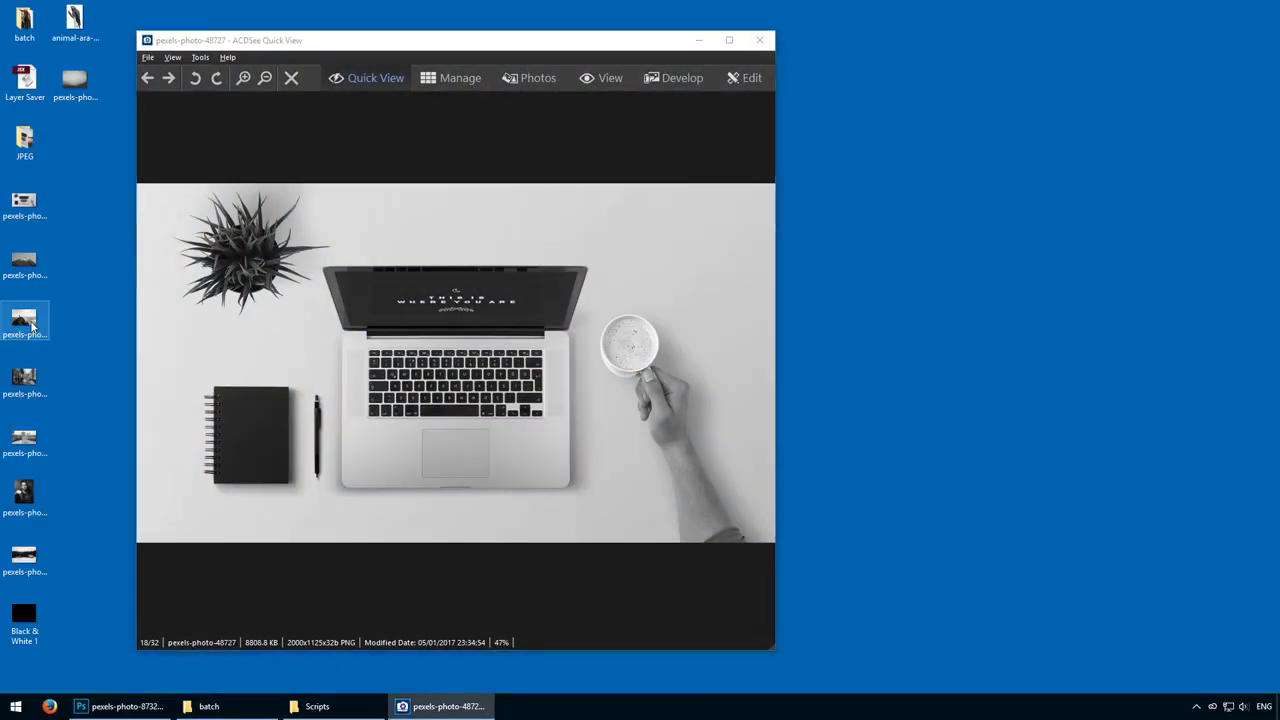
{"action": "double_click", "coordinate": [30, 379]}
{"action": "double_click", "coordinate": [26, 440]}
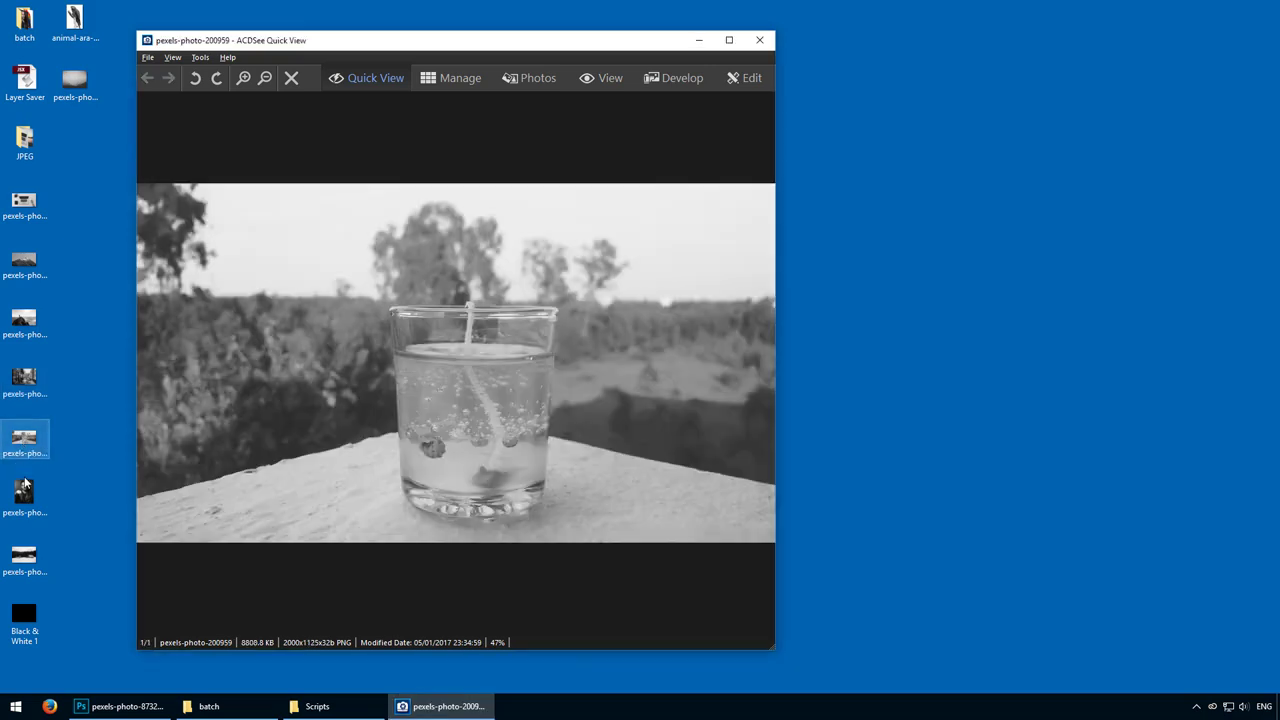
{"action": "double_click", "coordinate": [27, 500]}
{"action": "double_click", "coordinate": [22, 568]}
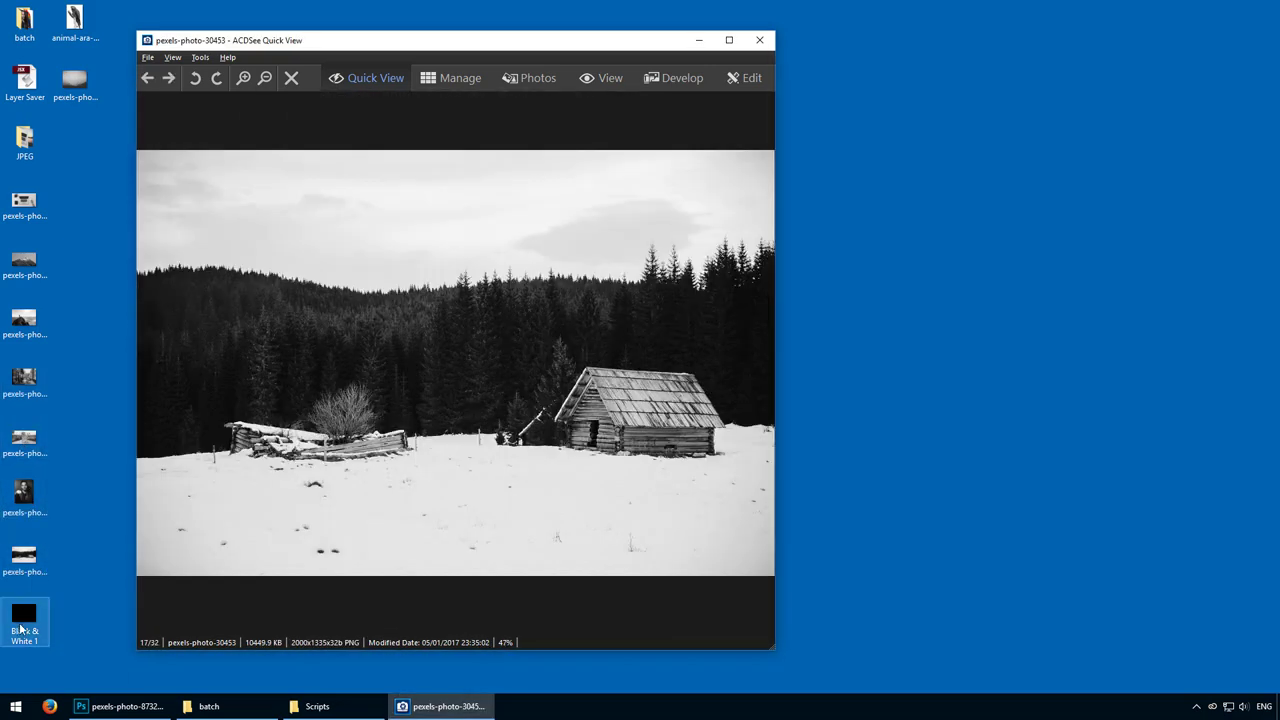
Step: Switch back to Photoshop and start recording a new action named "layer saver" in Default Actions with the function key Shift+F2
{"action": "left_click", "coordinate": [120, 706]}
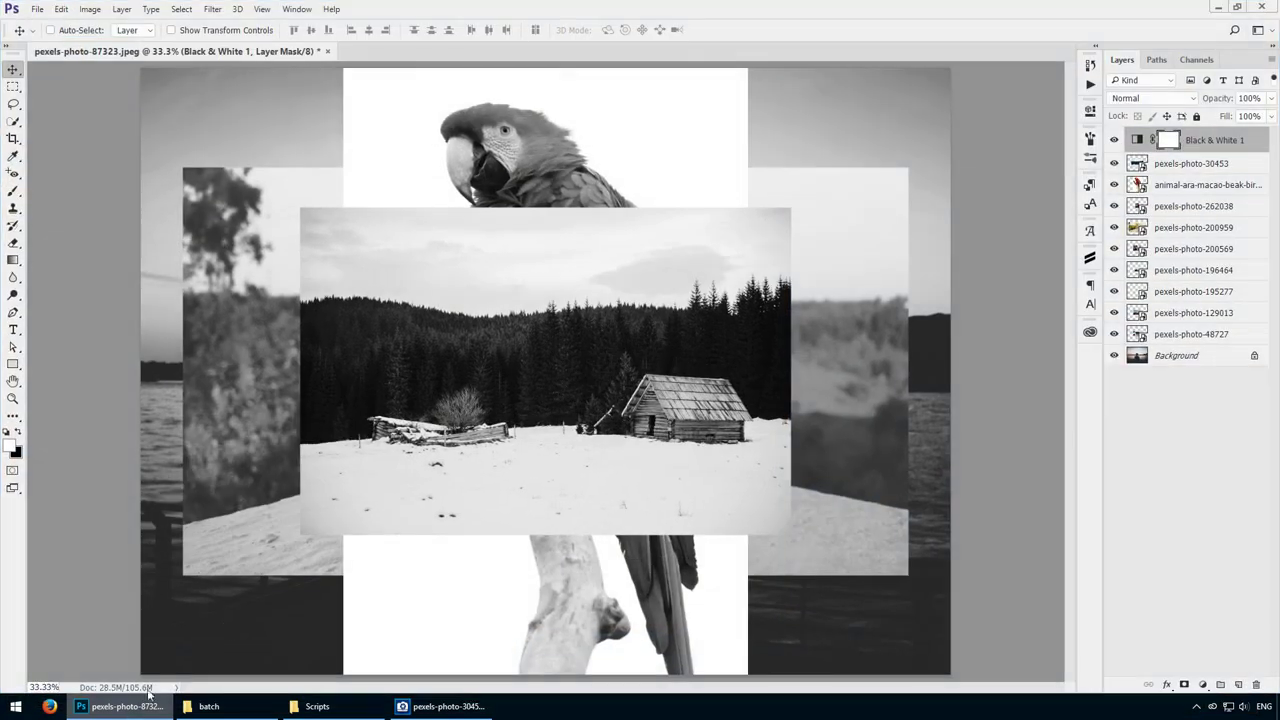
{"action": "left_click", "coordinate": [1091, 86]}
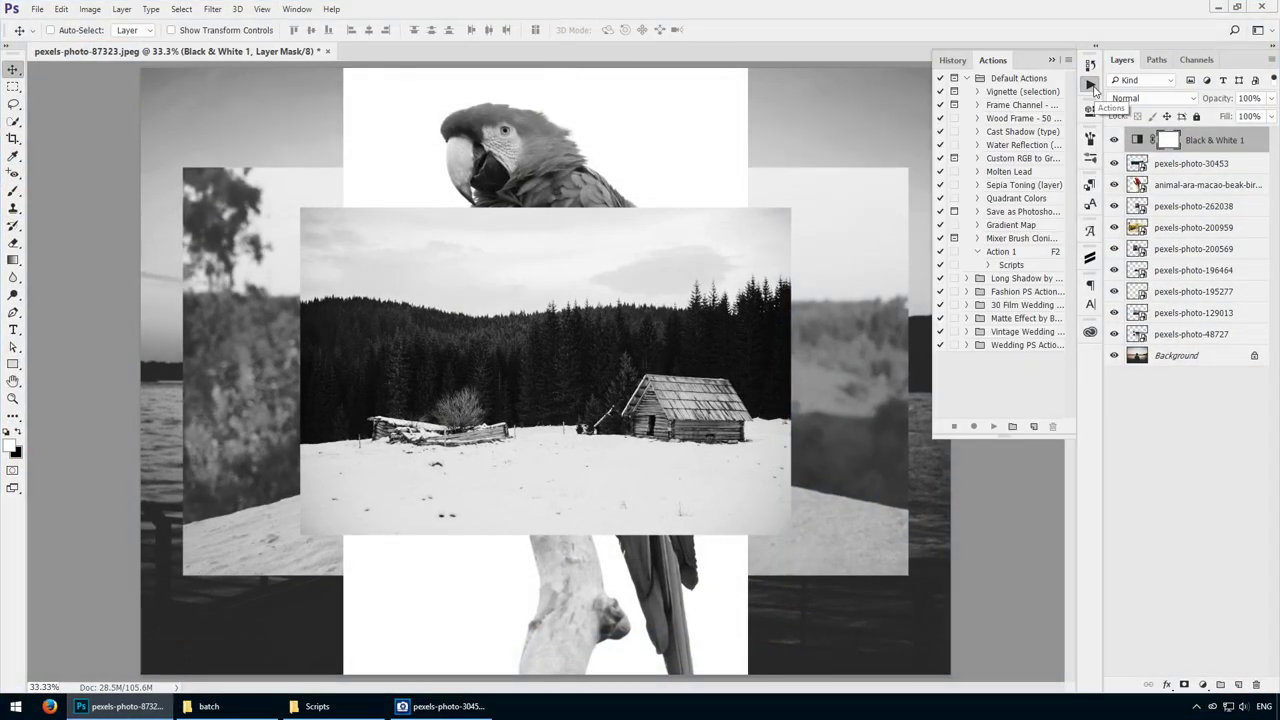
{"action": "left_click", "coordinate": [1033, 426]}
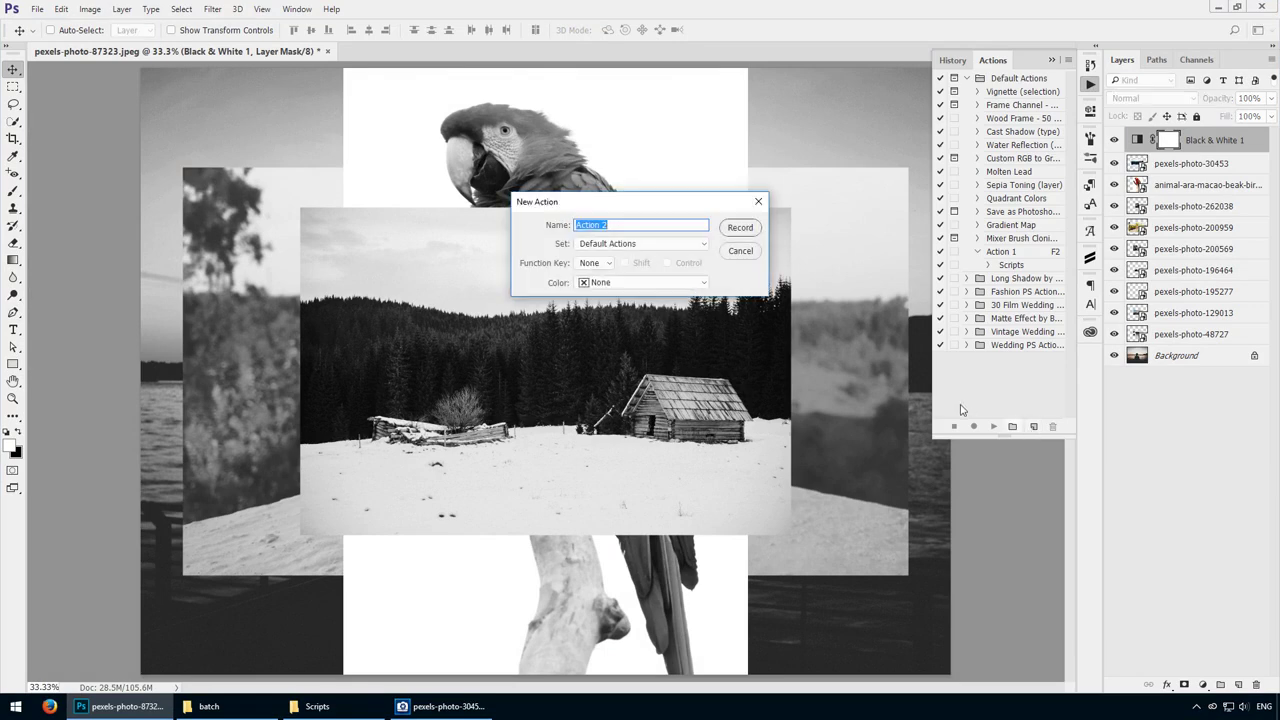
{"action": "type", "text": "layer saver"}
{"action": "left_click", "coordinate": [603, 264]}
{"action": "left_click", "coordinate": [591, 297]}
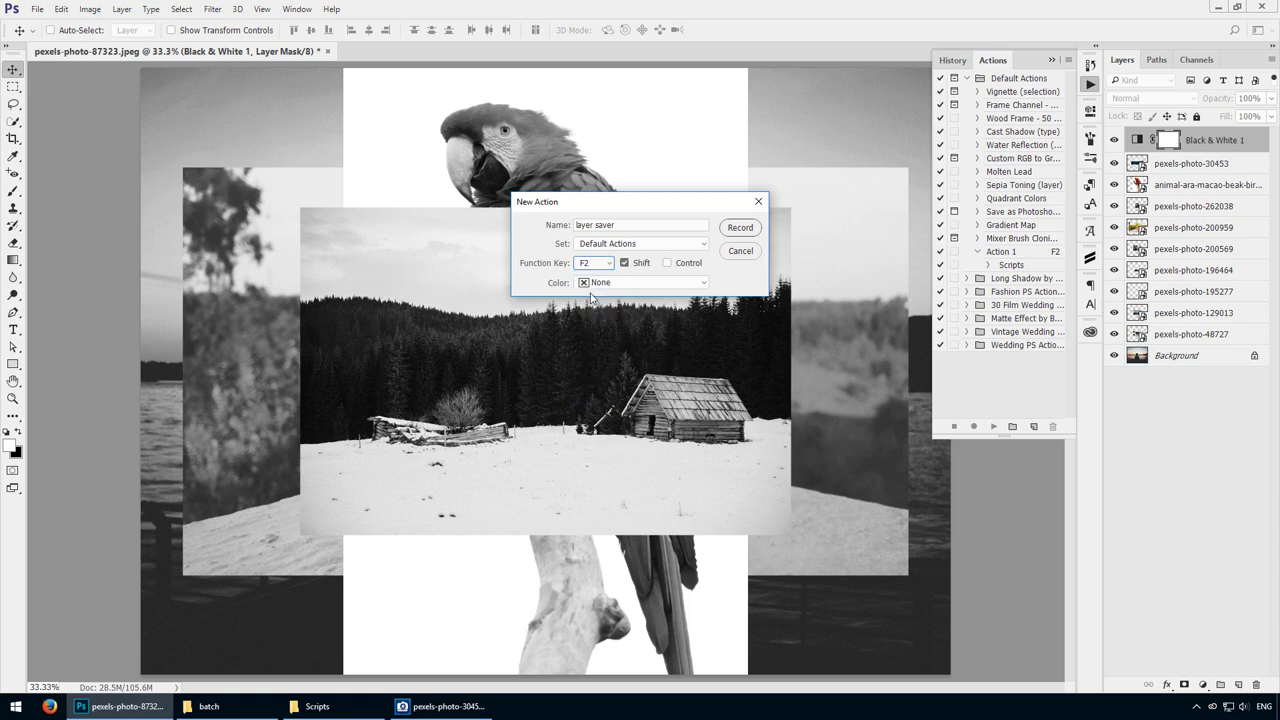
{"action": "left_click", "coordinate": [740, 227]}
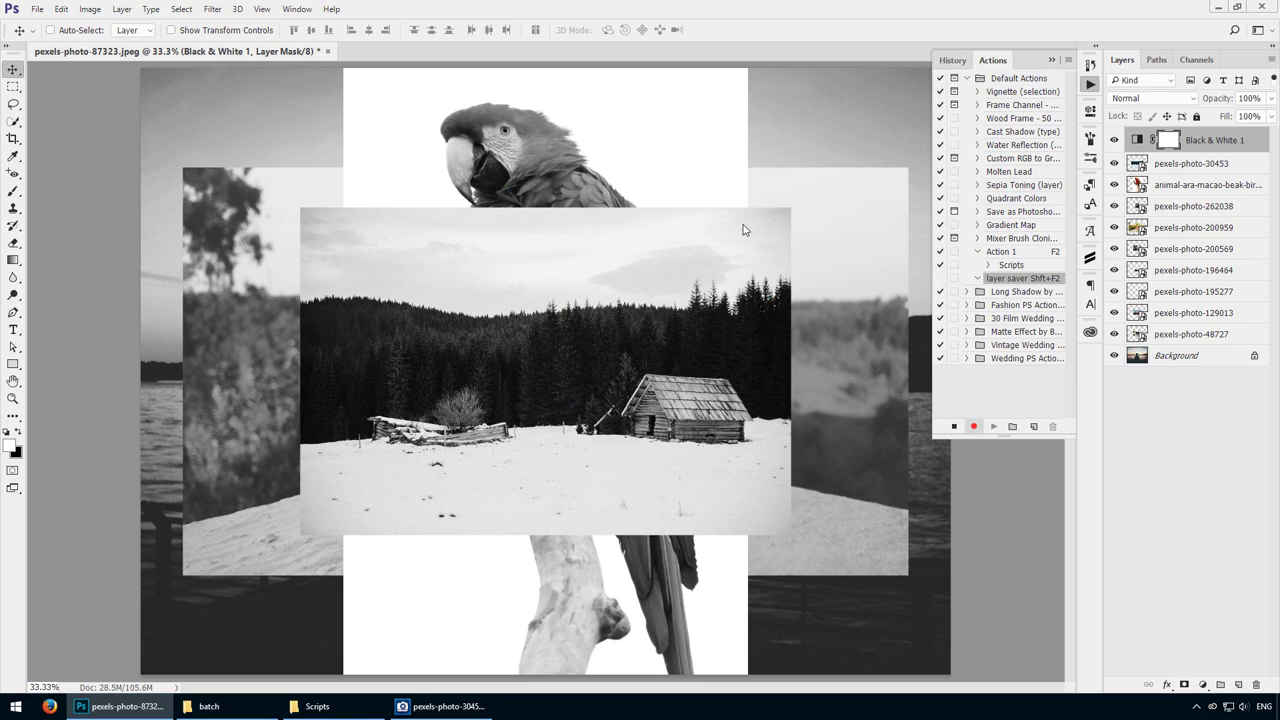
Step: Record launching the Layer Saver script in the action, cancel its dialog without processing, and stop the recording
{"action": "left_click", "coordinate": [36, 9]}
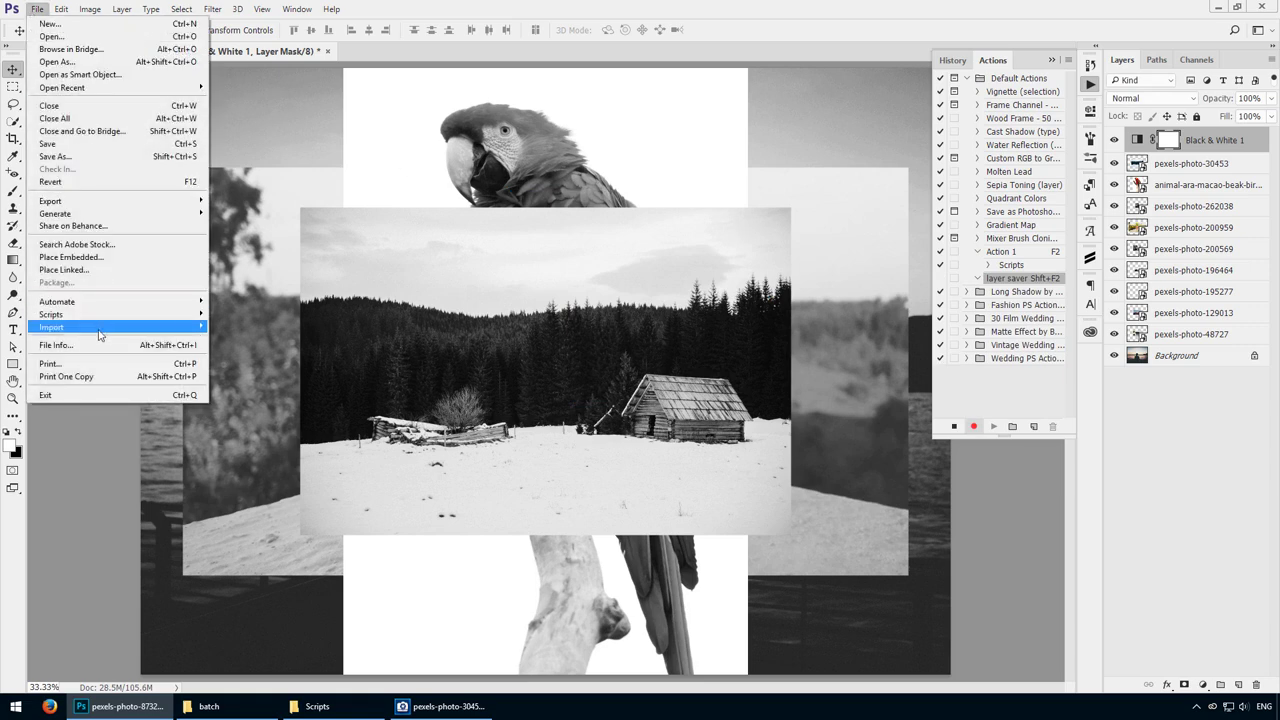
{"action": "mouse_move", "coordinate": [100, 314]}
{"action": "left_click", "coordinate": [249, 414]}
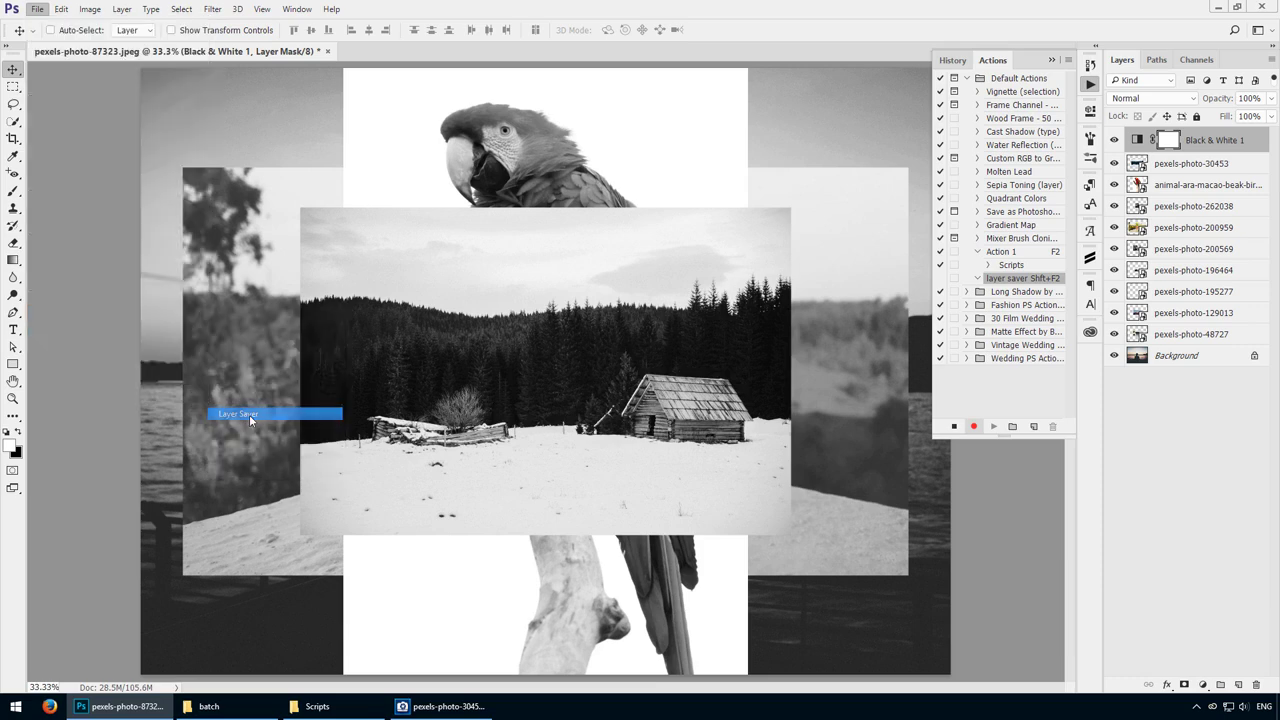
{"action": "left_click", "coordinate": [703, 517]}
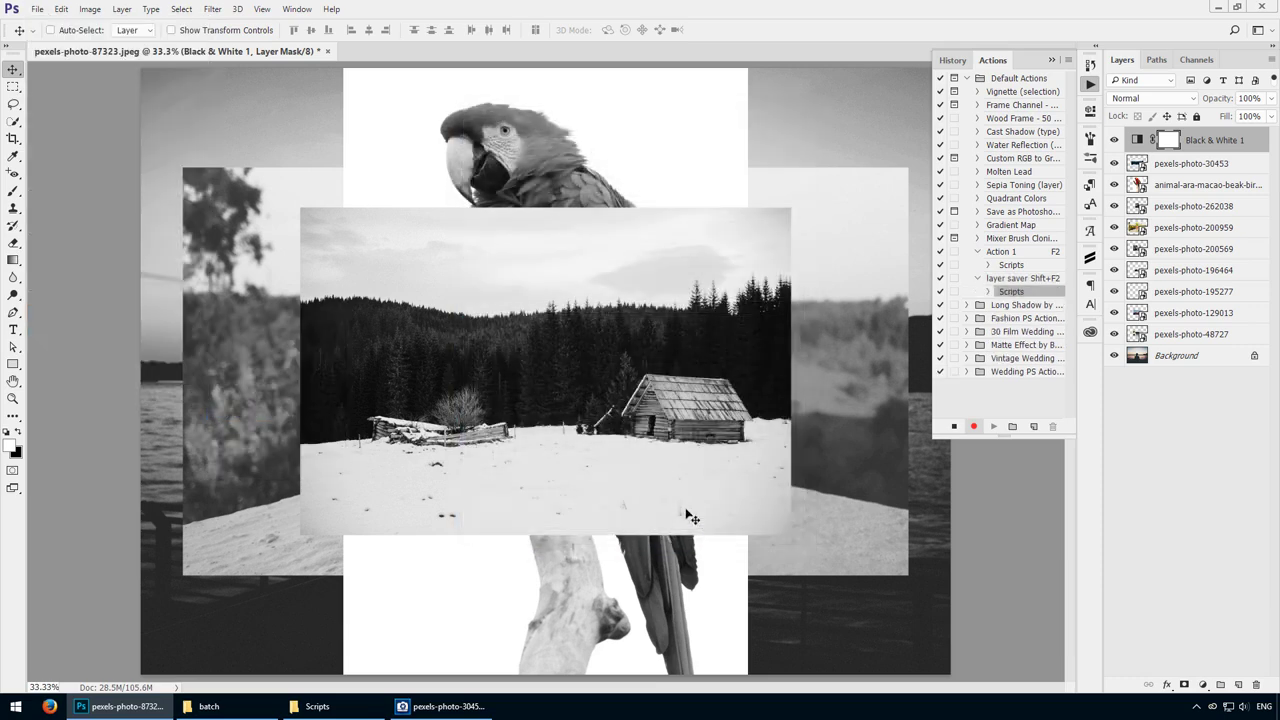
{"action": "left_click", "coordinate": [953, 427]}
{"action": "left_click", "coordinate": [1090, 88]}
Step: Launch Layer Saver through the action assigned to F2, examine its Run Action options, and close it without processing
{"action": "key", "text": "F2"}
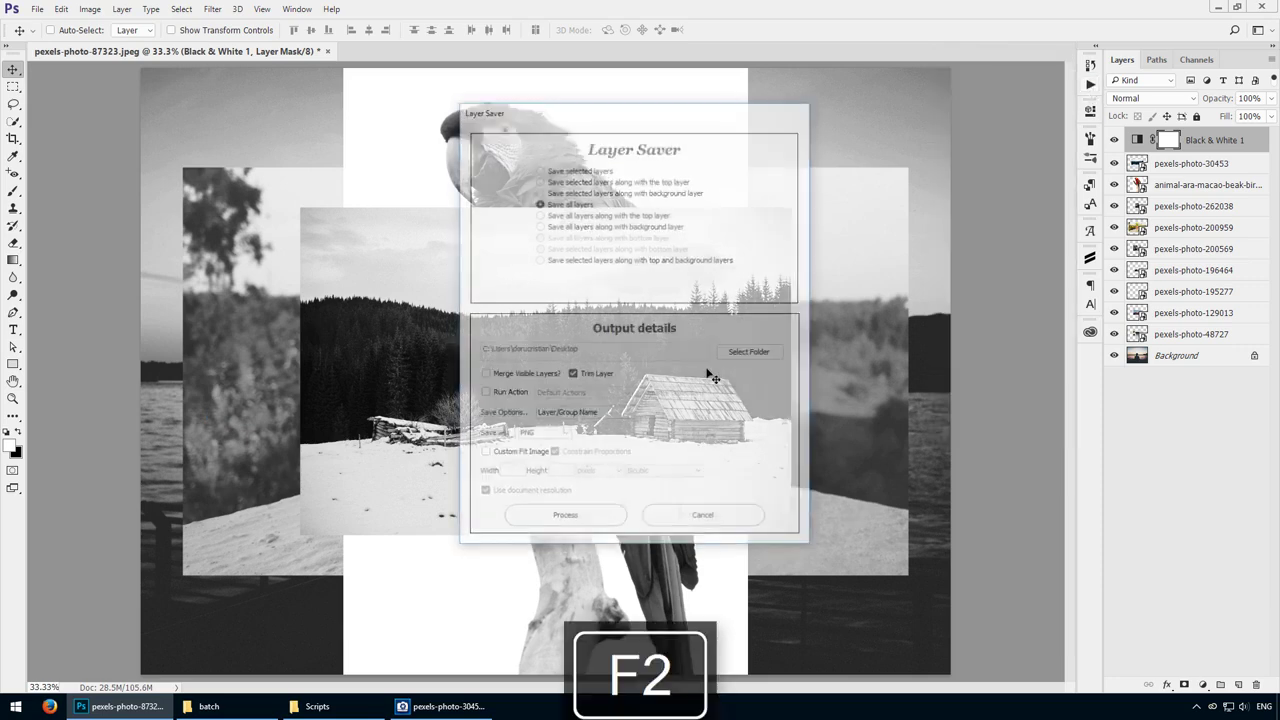
{"action": "left_click", "coordinate": [704, 518]}
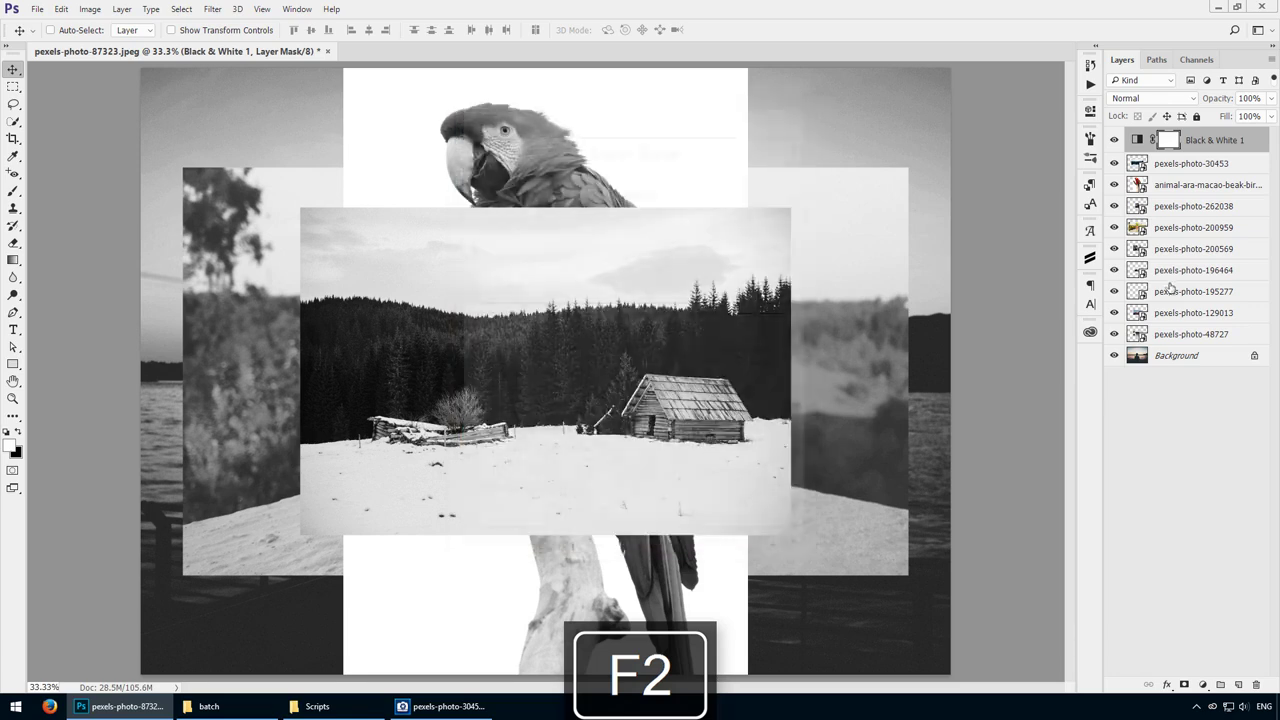
{"action": "key", "text": "F2"}
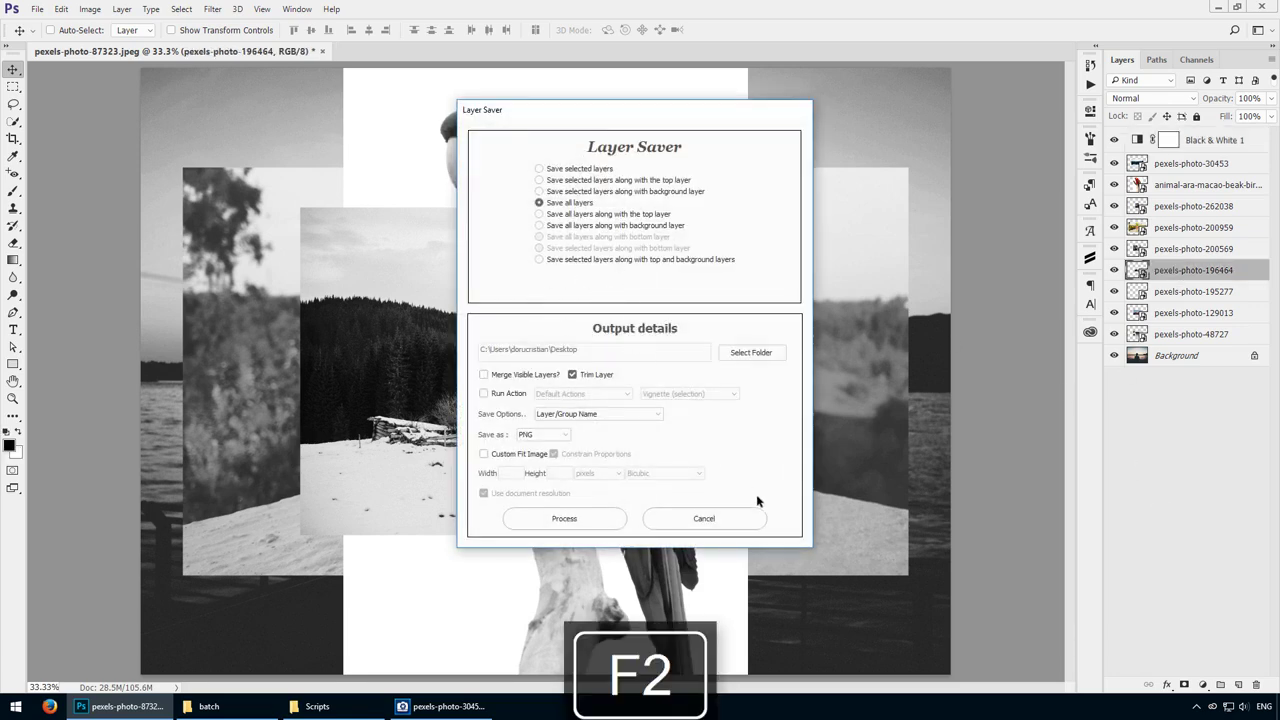
{"action": "left_click", "coordinate": [509, 394]}
{"action": "left_click", "coordinate": [584, 394]}
{"action": "left_click", "coordinate": [645, 381]}
{"action": "left_click", "coordinate": [701, 519]}
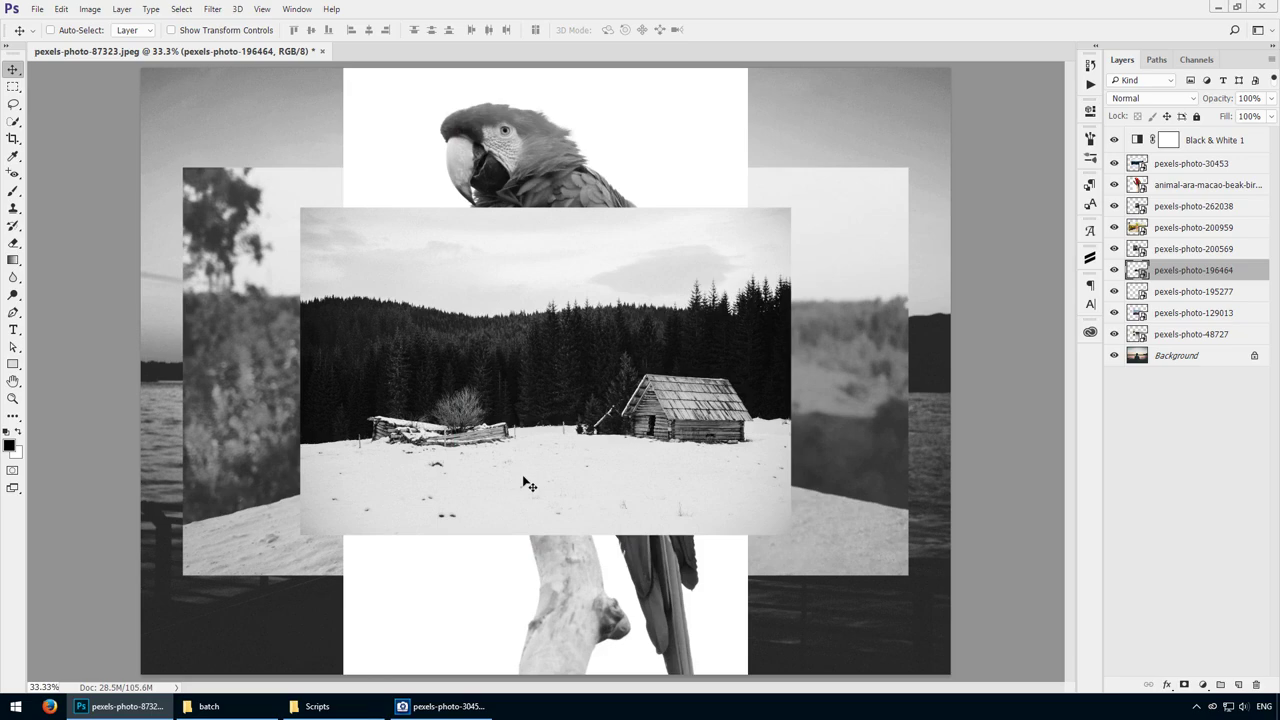
Step: Set the interface color theme to the darkest option in the preferences
{"action": "key", "text": "ctrl+k"}
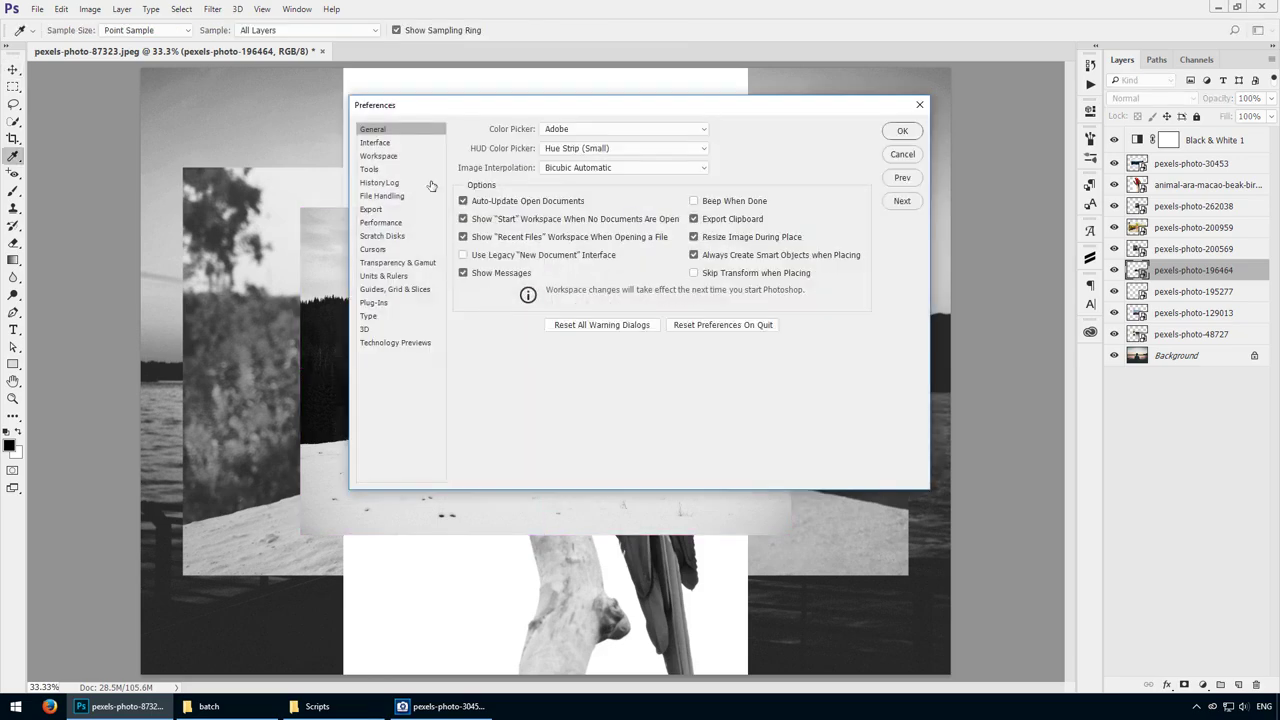
{"action": "left_click", "coordinate": [386, 143]}
{"action": "left_click", "coordinate": [528, 150]}
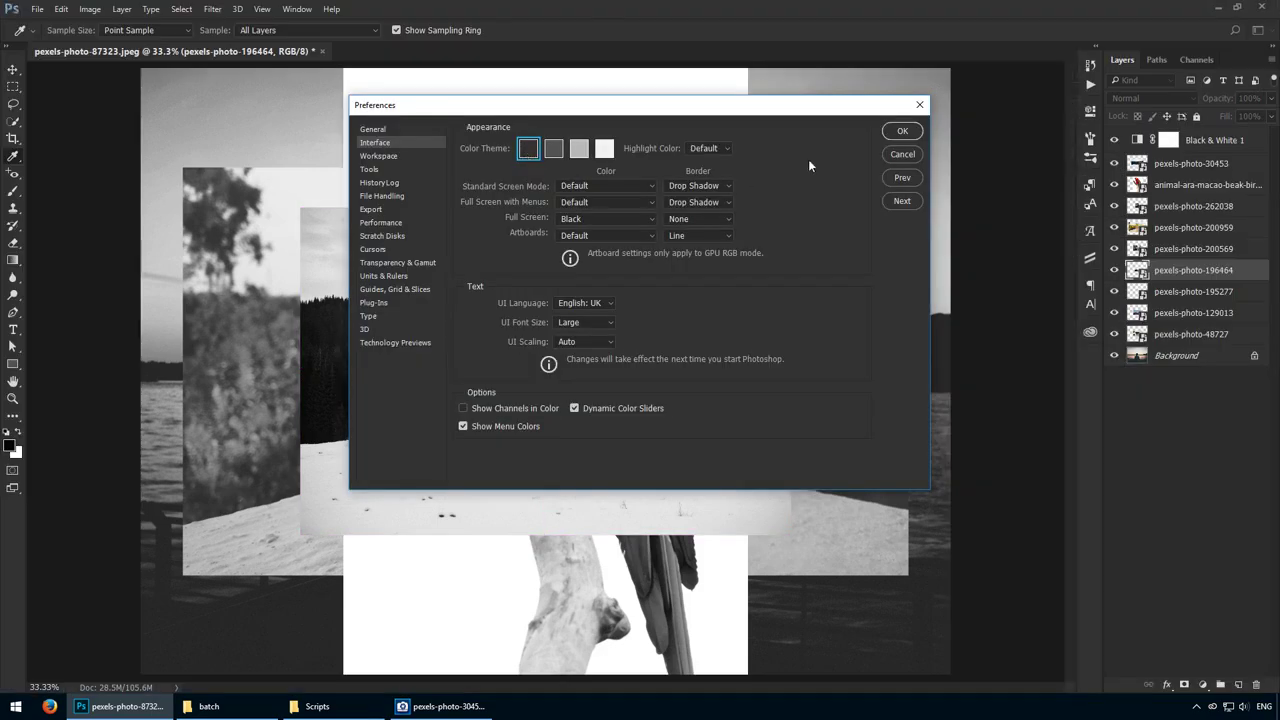
{"action": "left_click", "coordinate": [899, 130]}
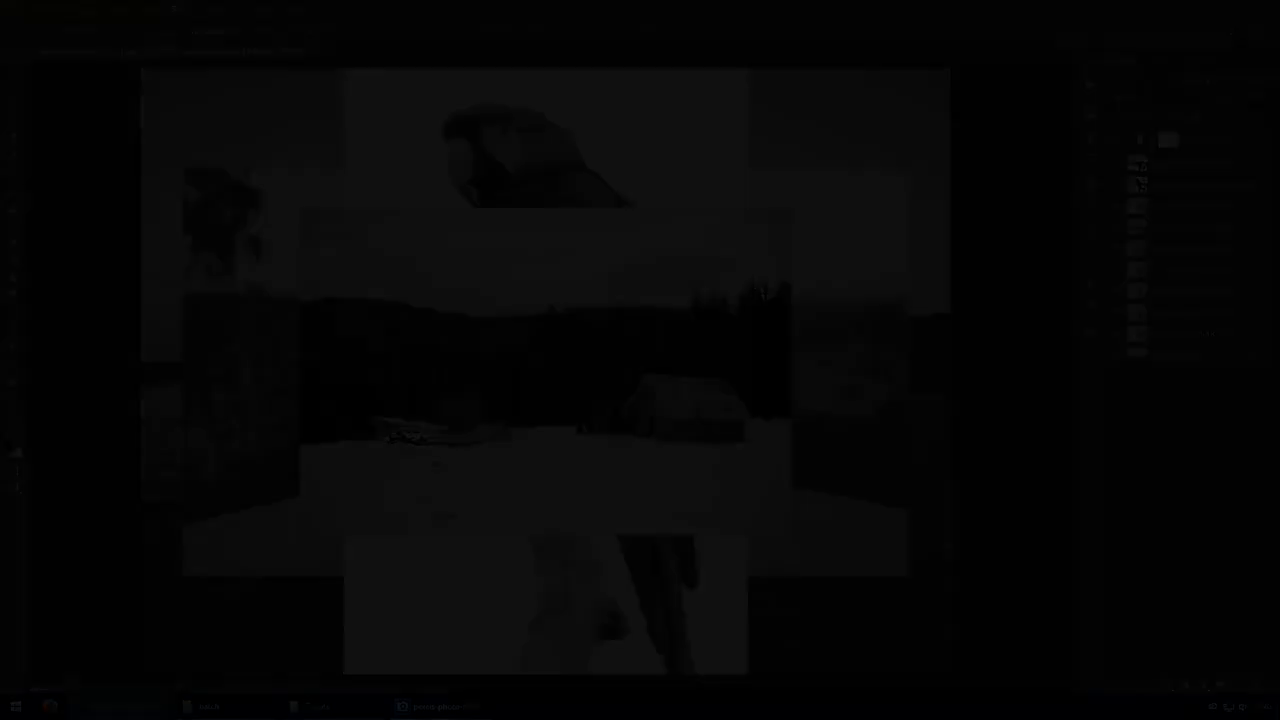